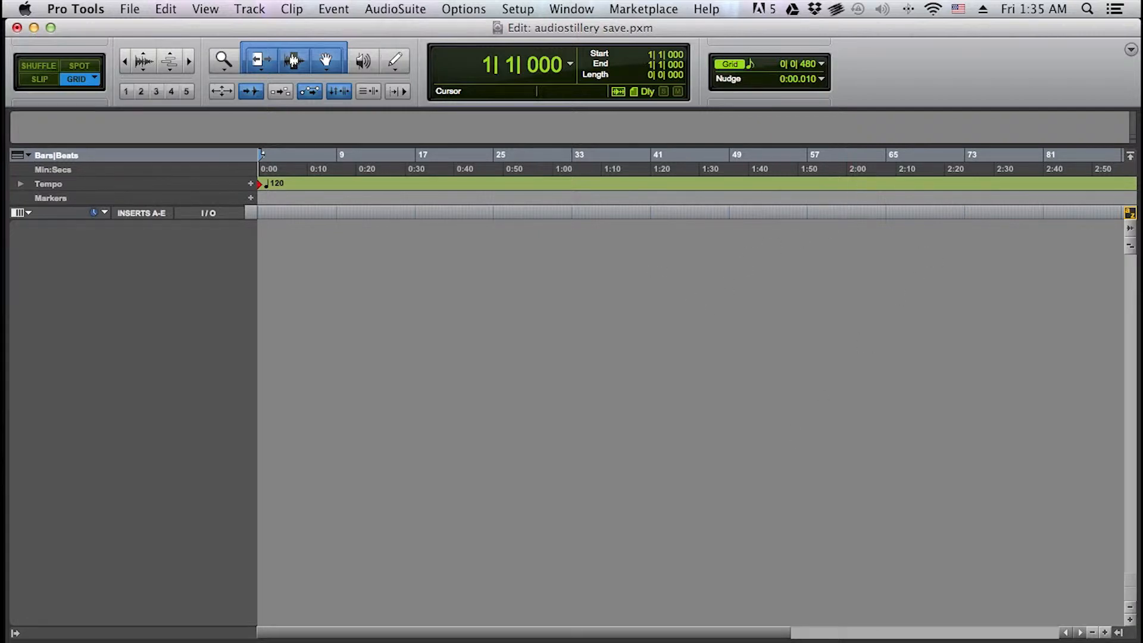
Step: Start a new-tracks setup and set the number of mono audio tracks to 3
left_click(256, 8)
left_click(256, 8)
key("super+shift+n")
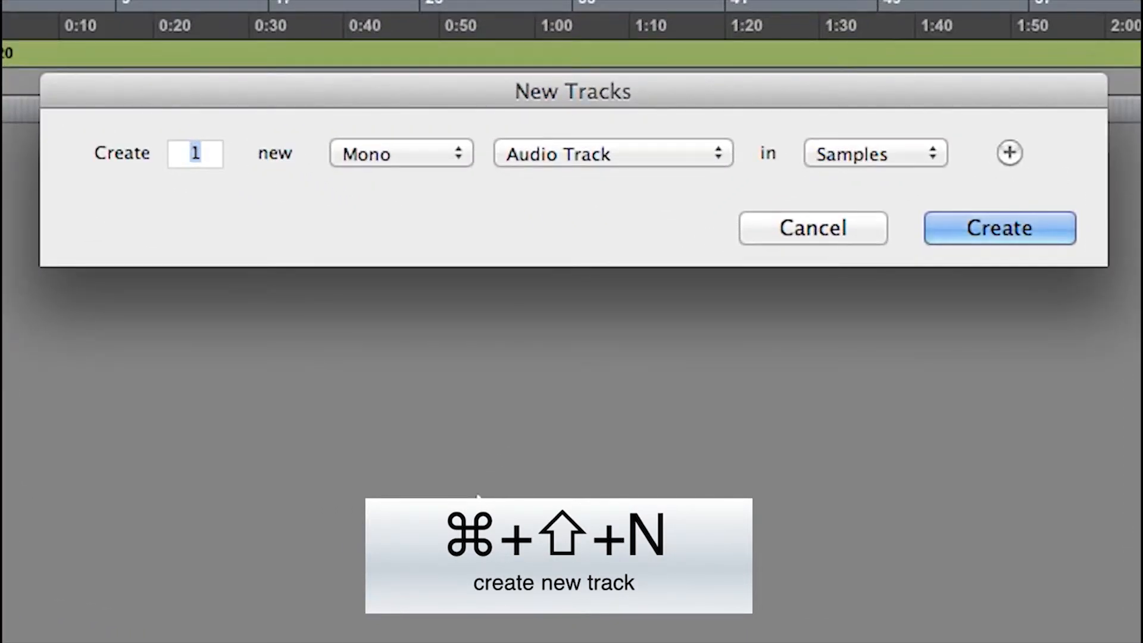
key("Up")
key("Up")
key("Up")
key("Up")
key("Down")
key("Down")
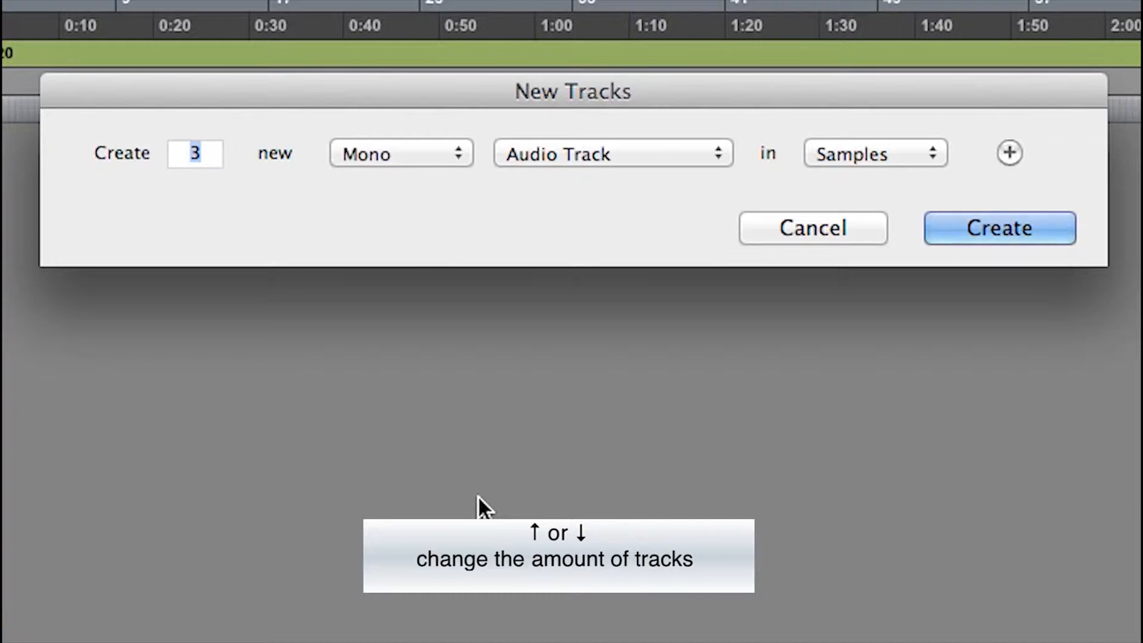
Step: Cycle the new tracks' format, track type and timebase options, ending on Mono, Audio Track and Samples
key("super+Right")
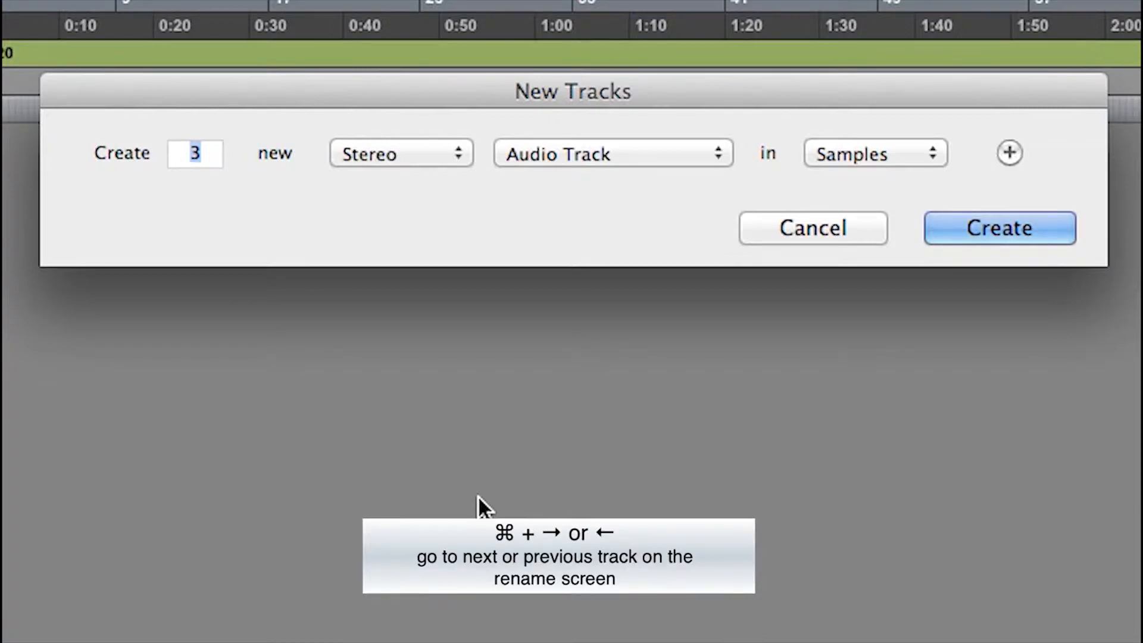
key("super+Left")
key("super+Down")
key("super+Down")
key("super+Down")
key("super+Down")
key("super+Down")
key("super+Up")
key("super+Up")
key("super+Up")
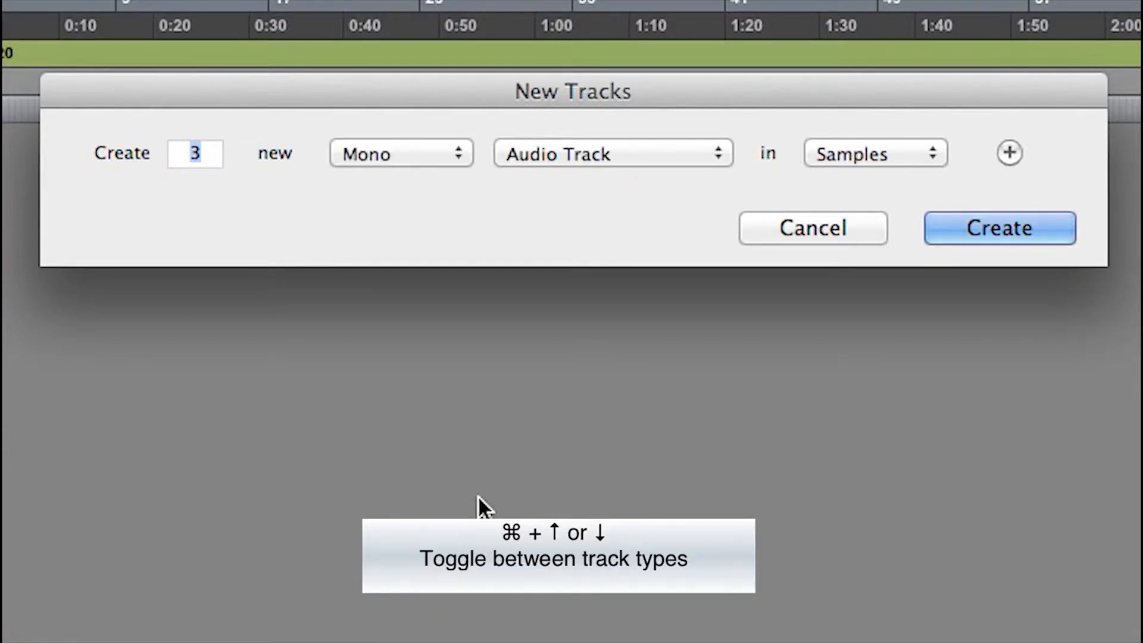
key("super+alt+Down")
key("super+alt+Up")
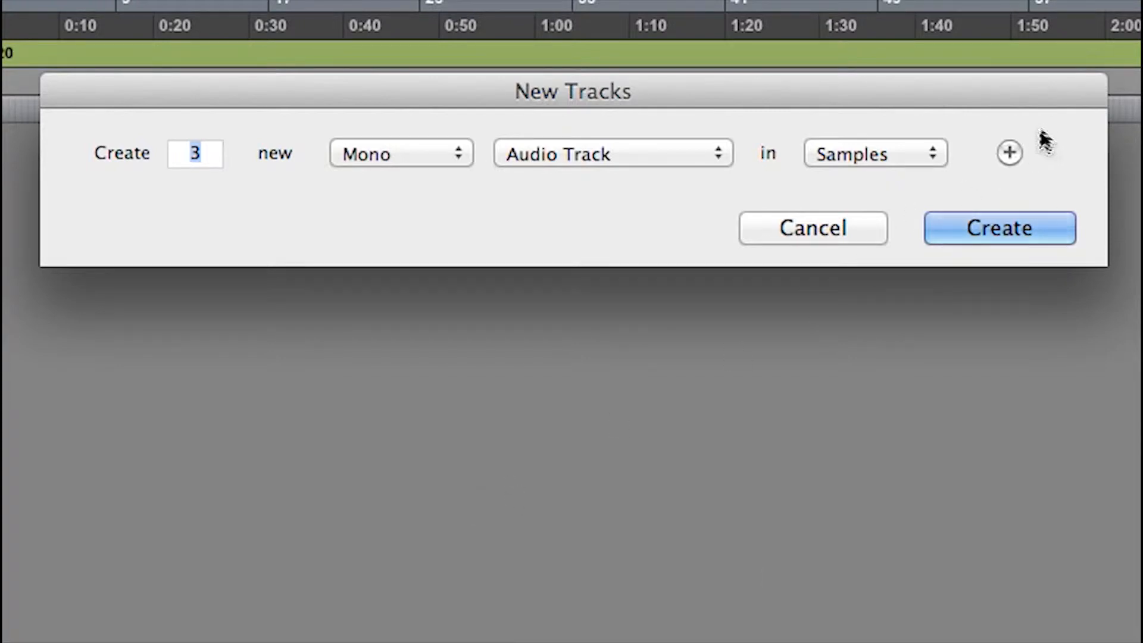
Step: Add eight more single mono audio track rows to the new-tracks setup and discard the setup
left_click(1010, 153)
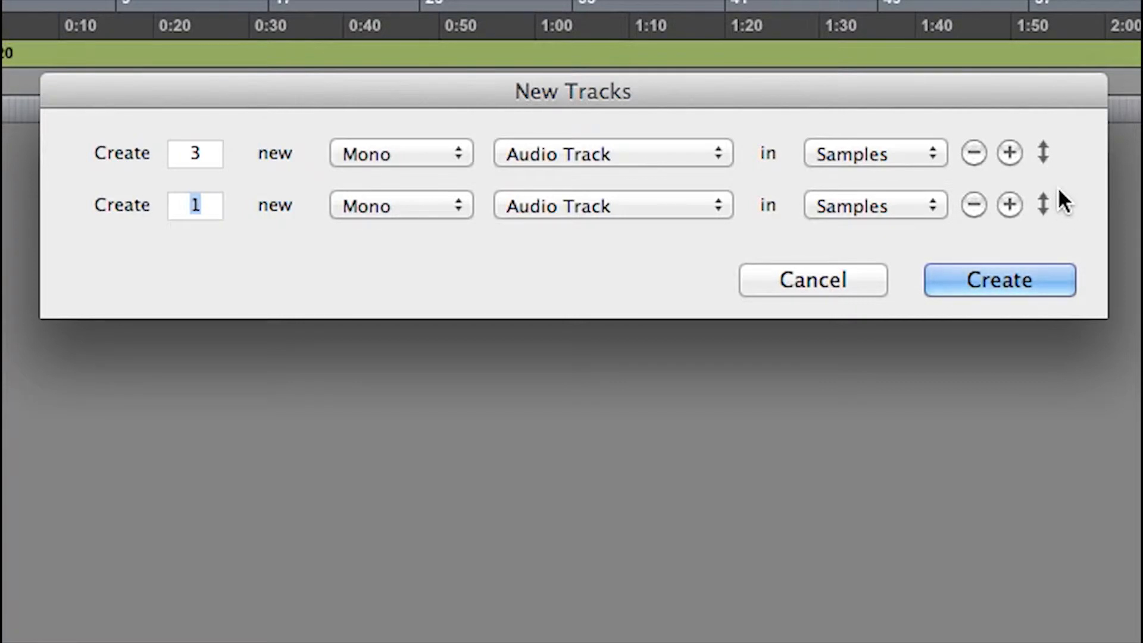
key("super+shift+n")
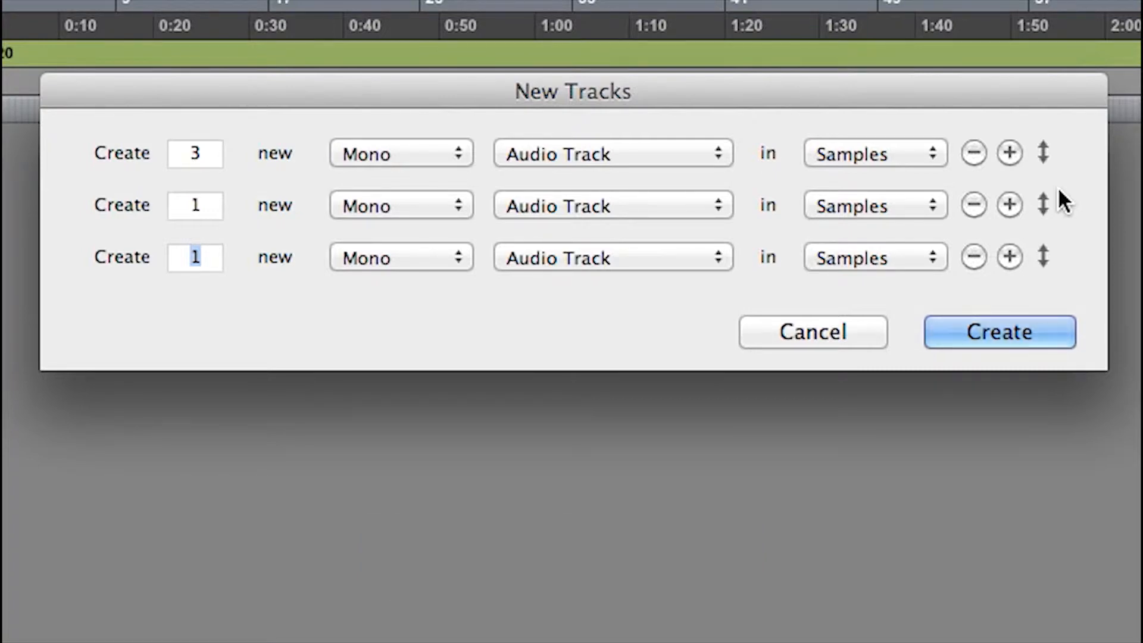
key("super+Down")
key("super+Down")
key("super+Down")
key("super+Down")
key("super+Down")
key("super+Down")
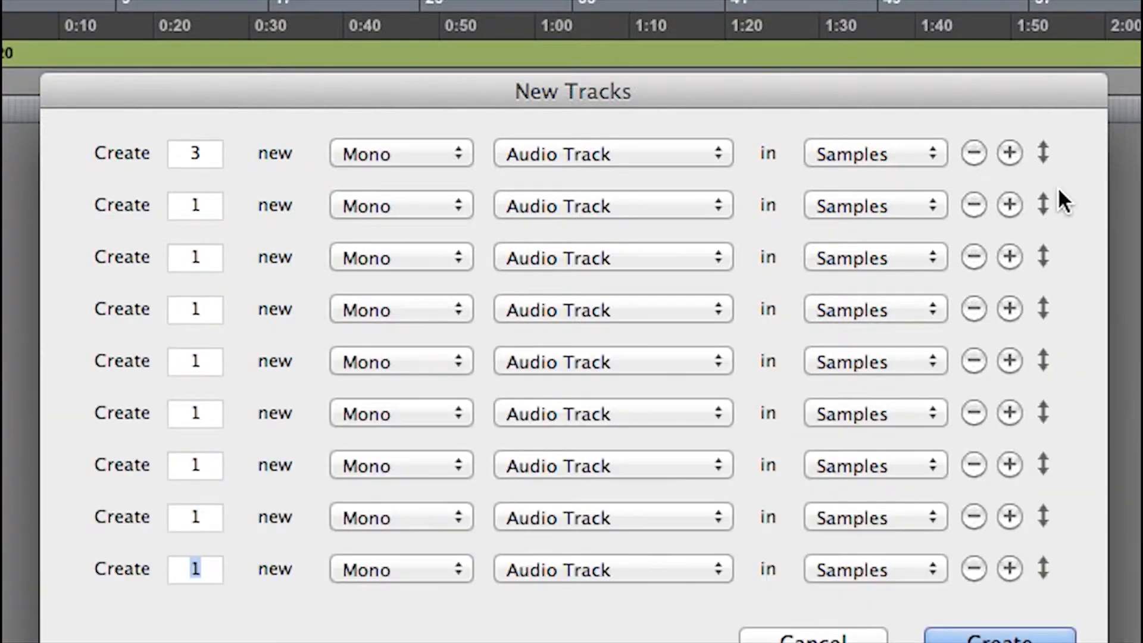
left_click(816, 637)
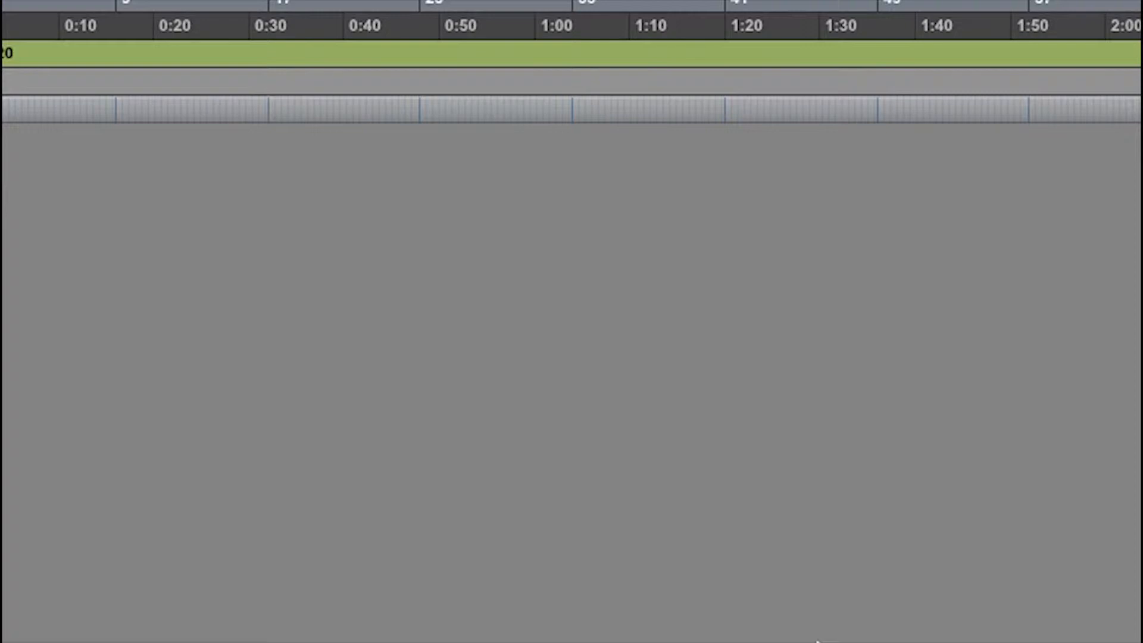
Step: Start a new-tracks setup with three mono Audio Tracks and one stereo Aux Input
key("super+shift+n")
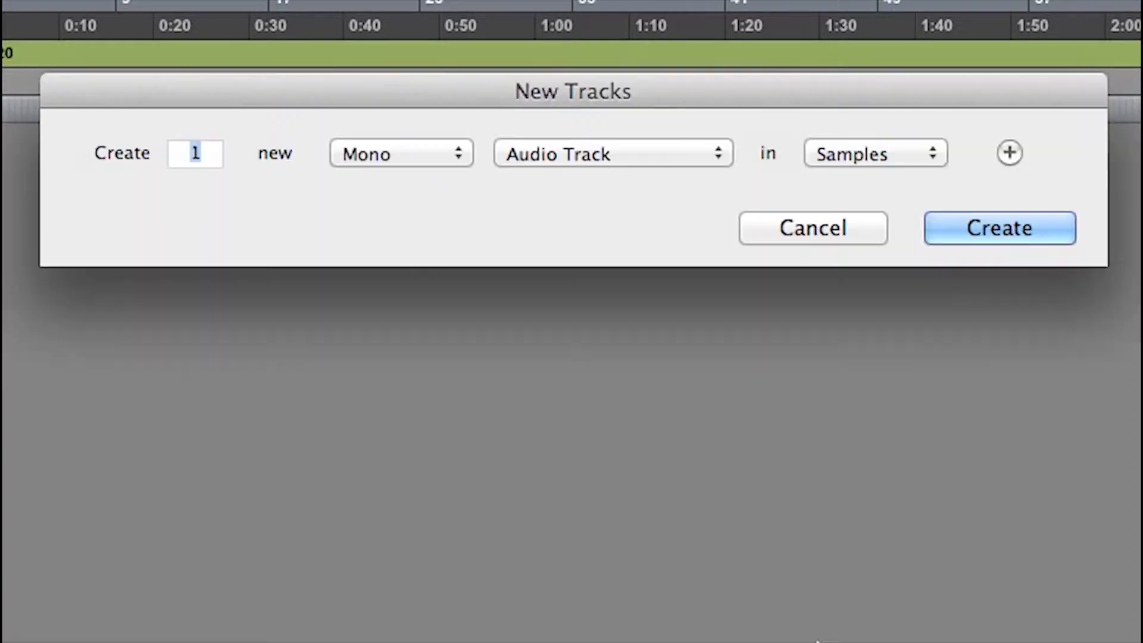
type("3")
key("super+shift+Down")
key("super+Right")
key("super+Down")
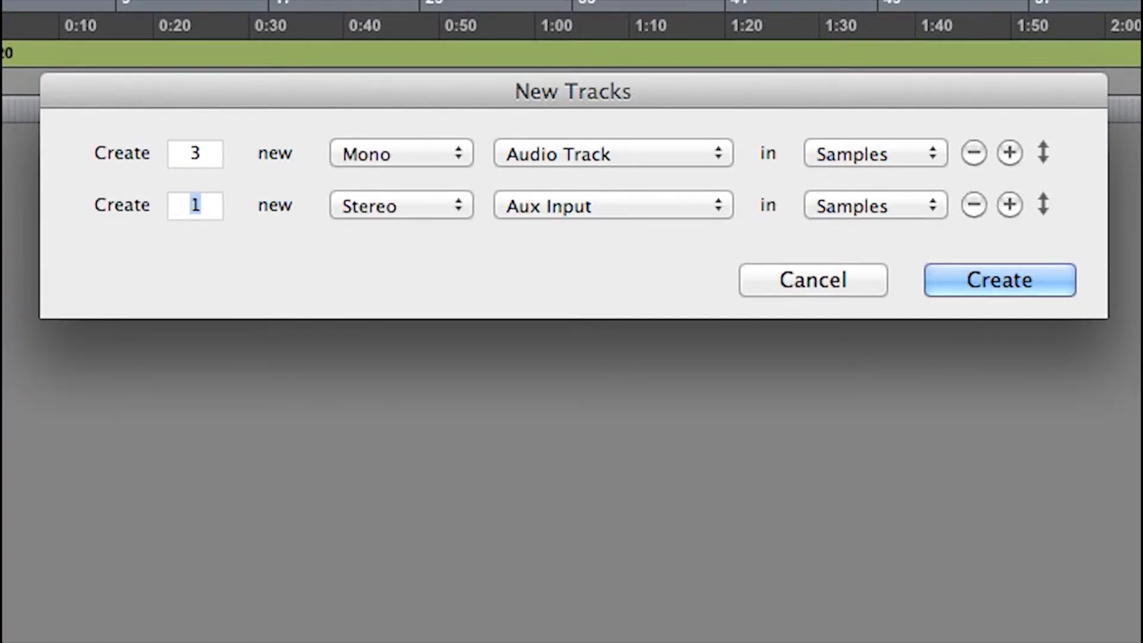
Step: Add a row for one stereo Master Fader to the new-tracks setup
key("super+shift+Down")
key("super+Right")
key("super+Down")
key("super+Down")
key("super+Down")
Step: Add a row for one stereo Instrument Track in Ticks and create all the configured tracks
key("super+shift+Down")
key("super+Right")
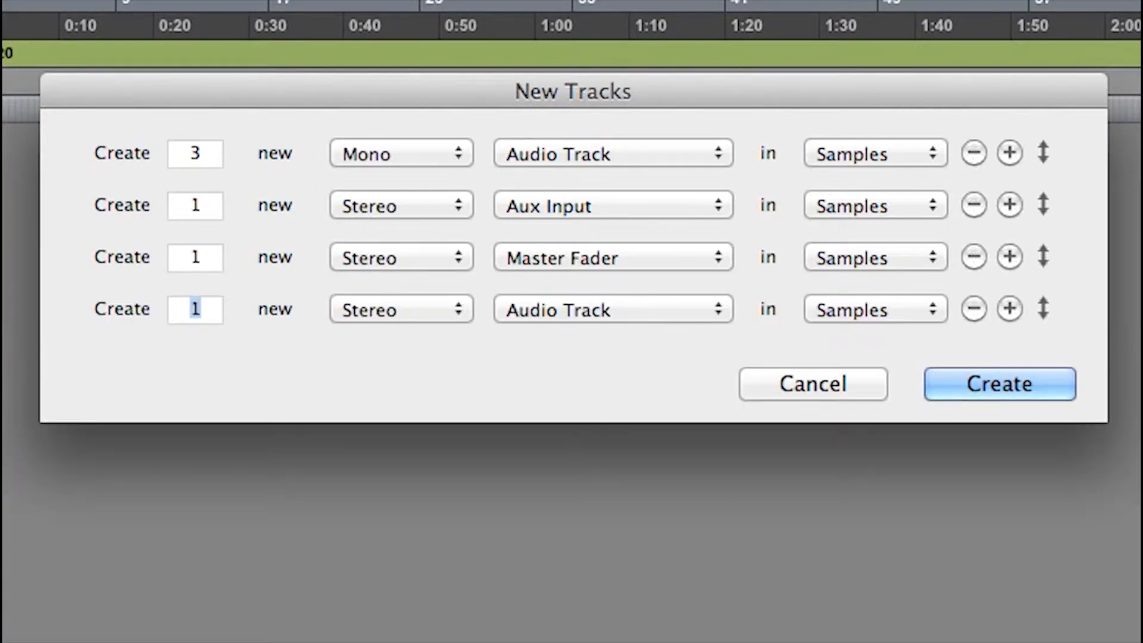
key("super+Down")
key("super+Down")
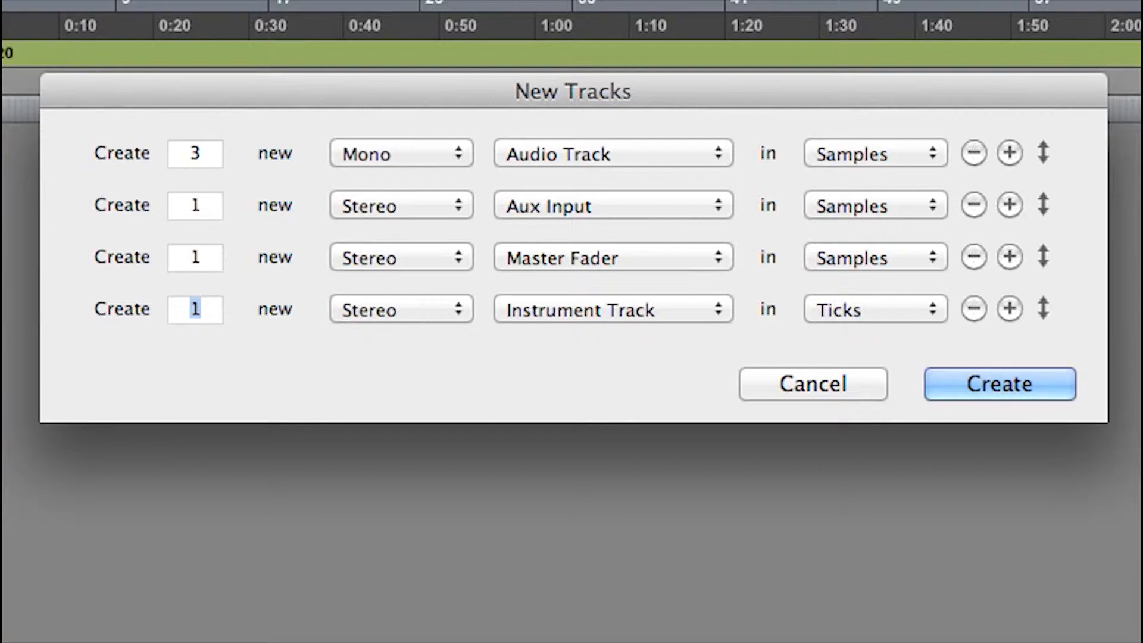
key("Return")
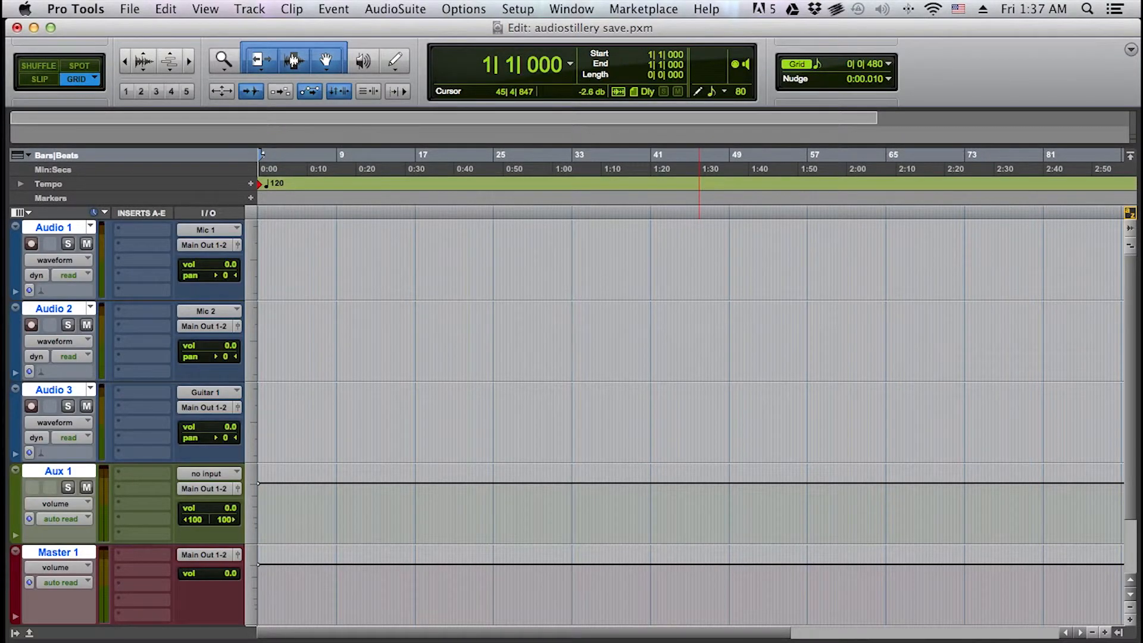
Step: In the Mix window, rename the three audio tracks VOX, BK VOX and GTR, and the aux track VERB
key("super+equal")
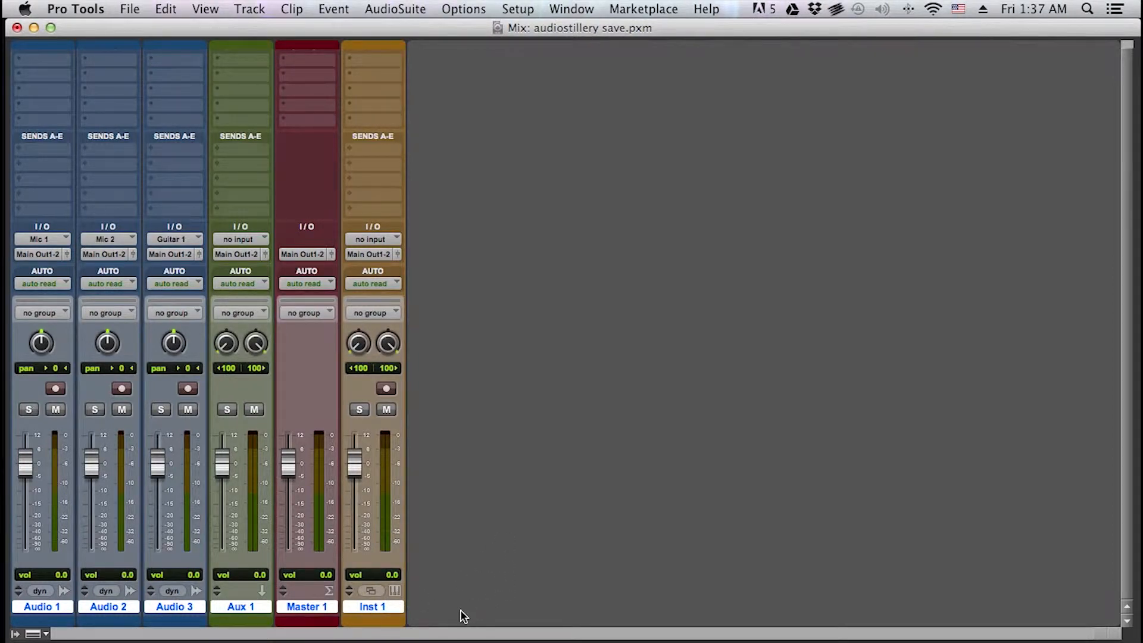
double_click(51, 606)
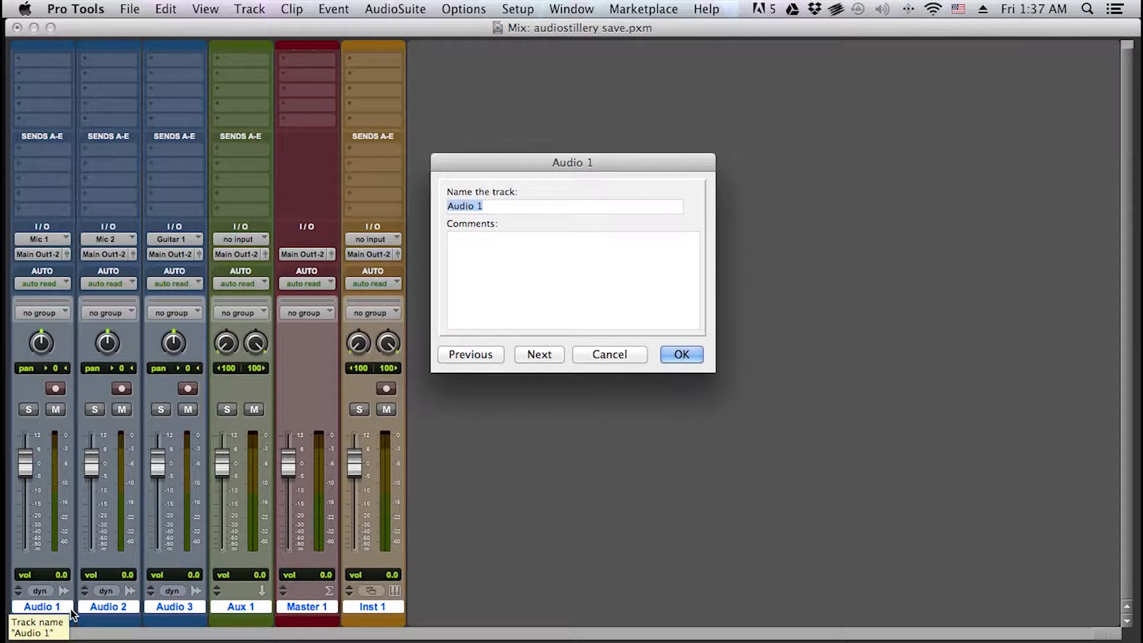
type("VOX")
key("super+Right")
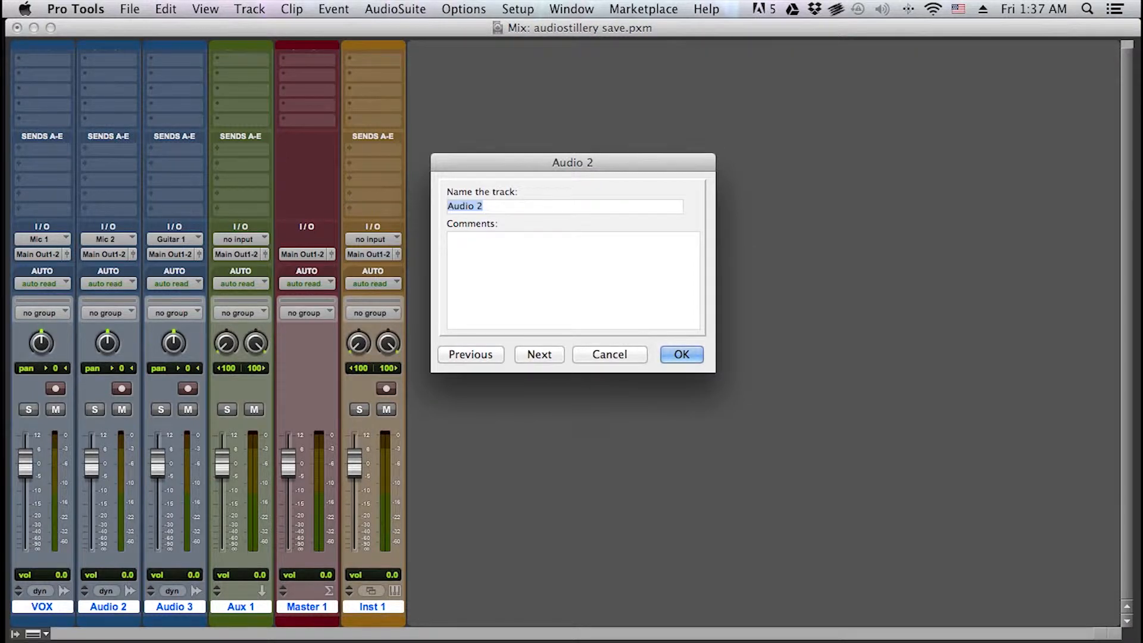
type("BK VOX")
key("super+Right")
type("GTR")
key("super+Right")
type("VERB")
key("super+Right")
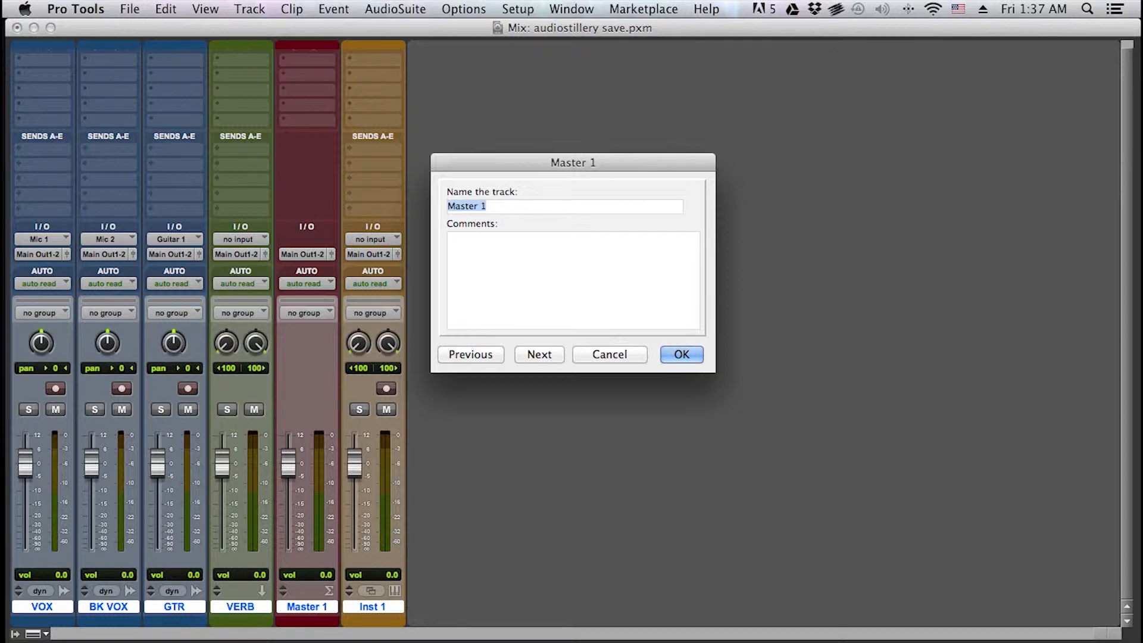
Step: Rename the master fader track as MASTER and the instrument track as PIANO
type("MASTER")
key("super+Right")
type("INS")
key("BackSpace")
key("BackSpace")
key("BackSpace")
key("BackSpace")
type("PINA")
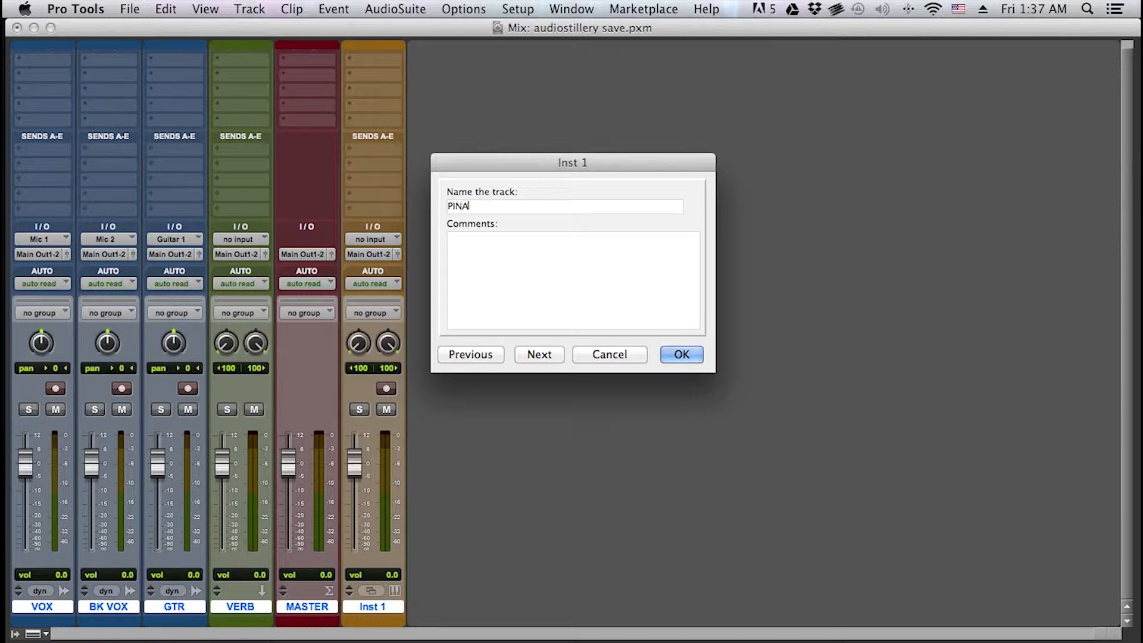
type("ANO")
key("Return")
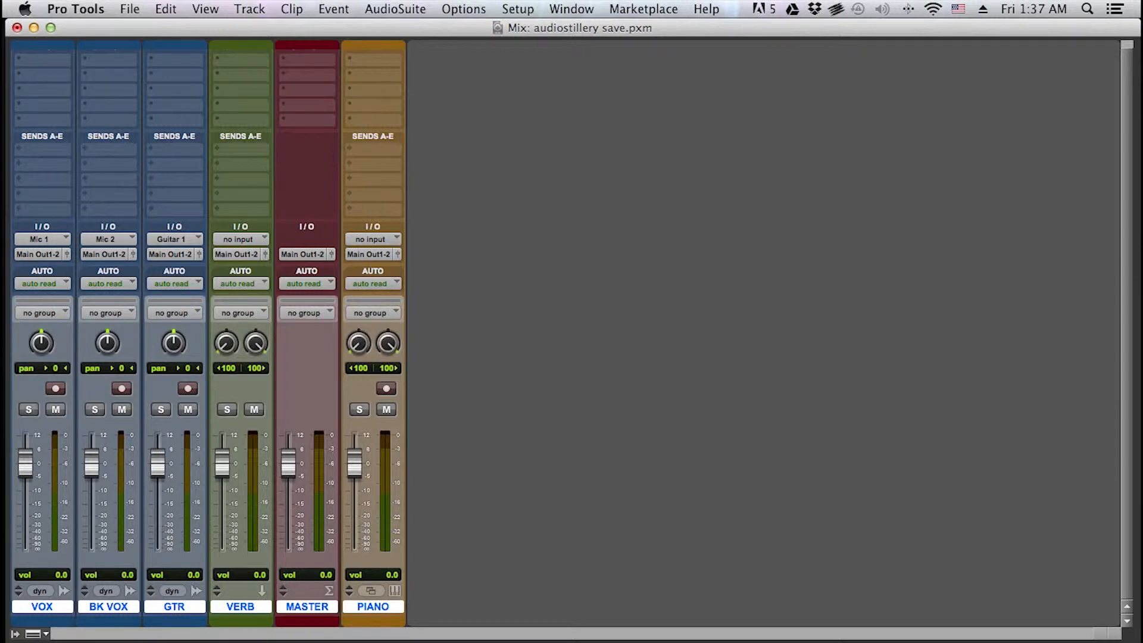
Step: Rename the VOX track as VOCAL
double_click(47, 608)
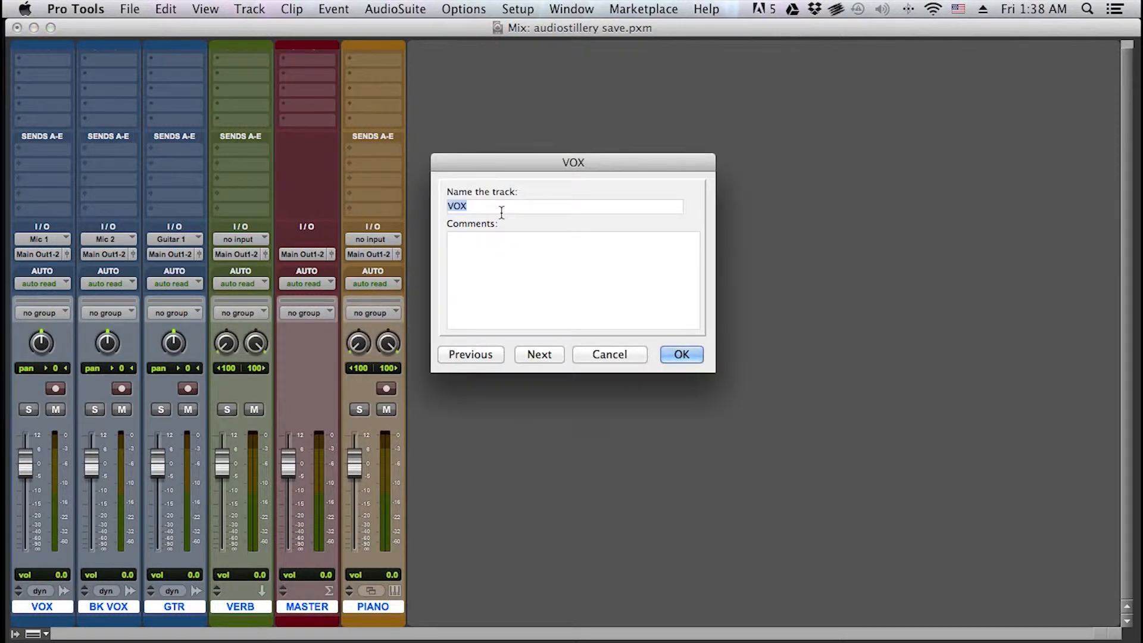
type("VOCAL")
key("Return")
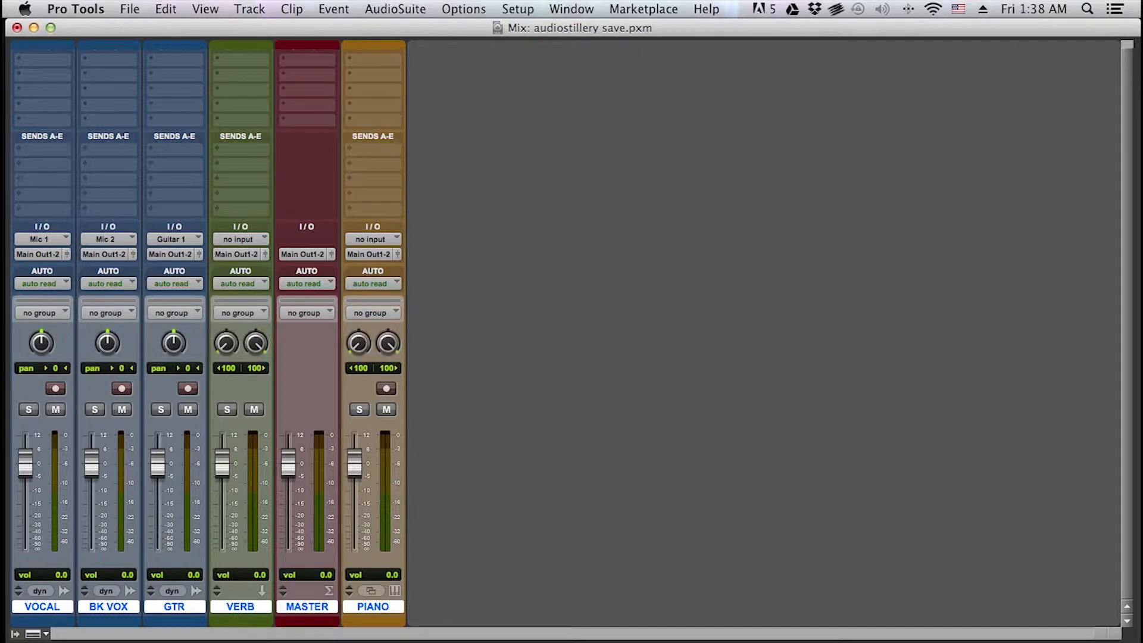
Step: Rename the BK VOX track as BK VOX2 and the GTR track as GTR2
double_click(106, 607)
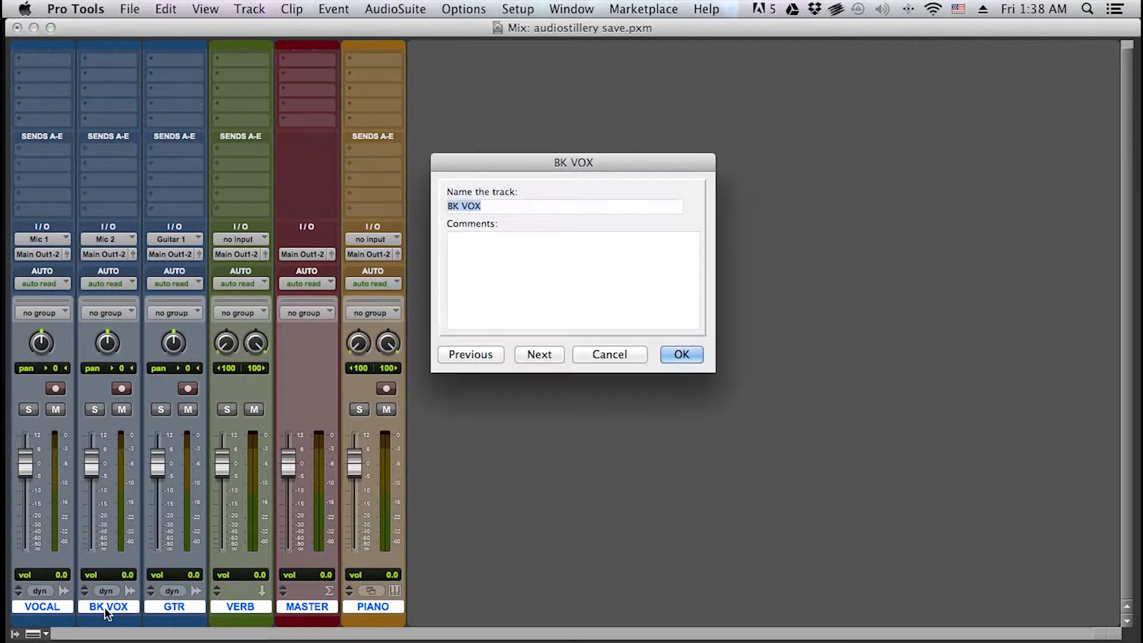
left_click(494, 206)
type("2")
key("Return")
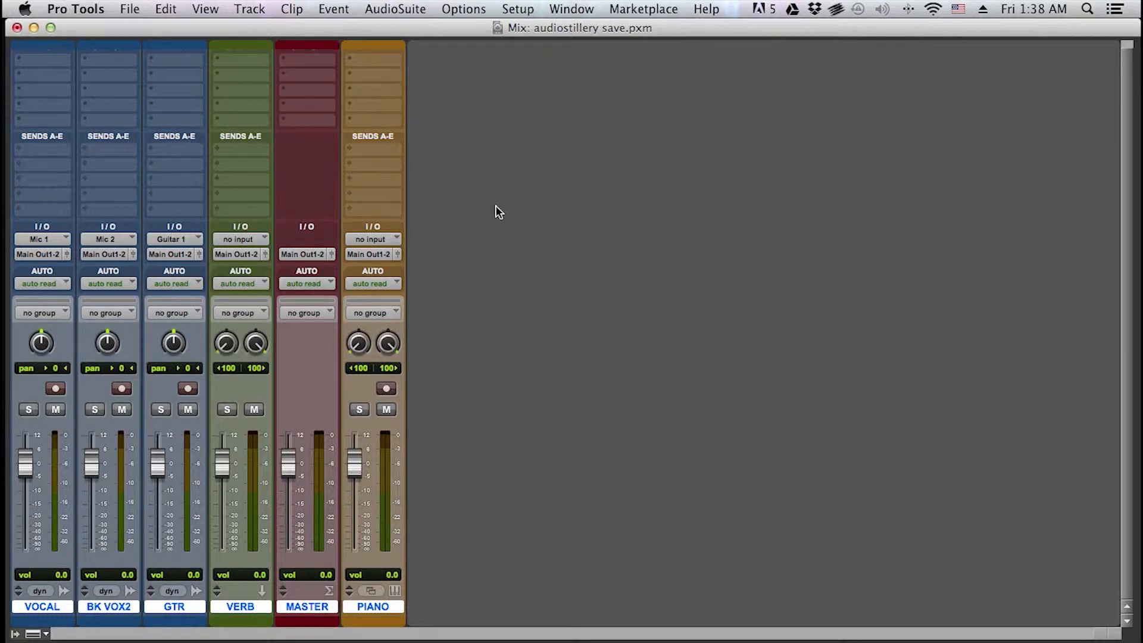
double_click(191, 607)
left_click(587, 212)
type("2")
key("Return")
Step: Starting from the VOCAL track's name, step forward and backward through the track names without closing the rename dialog
double_click(59, 602)
left_click(518, 207)
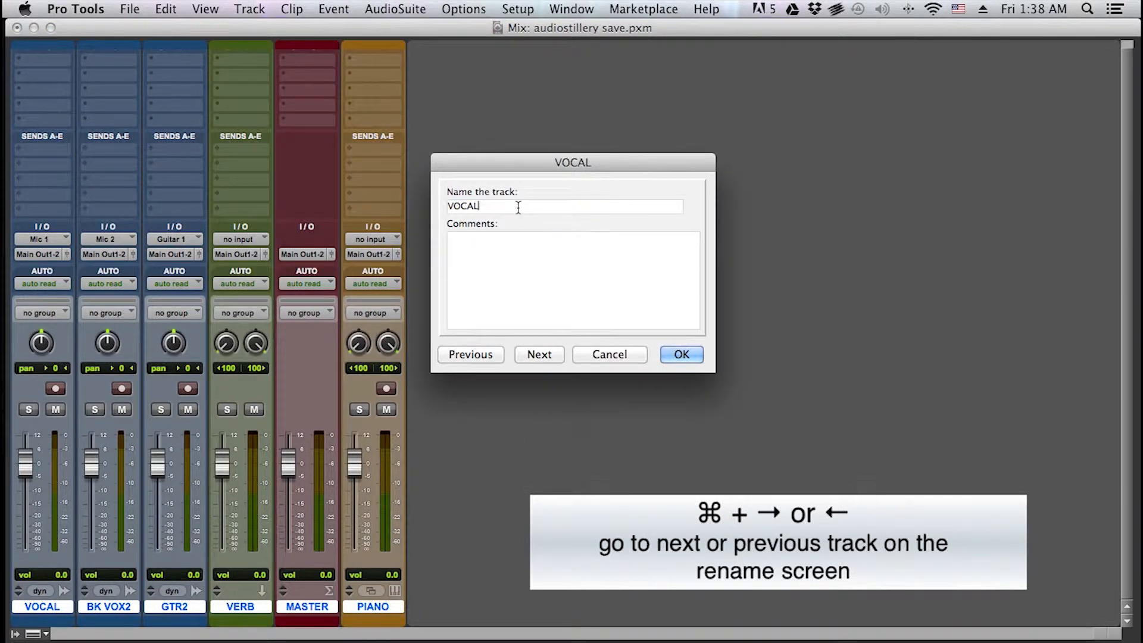
key("super+Right")
key("super+Right")
key("super+Right")
key("super+Right")
key("super+Right")
key("super+Right")
key("super+Right")
key("super+Right")
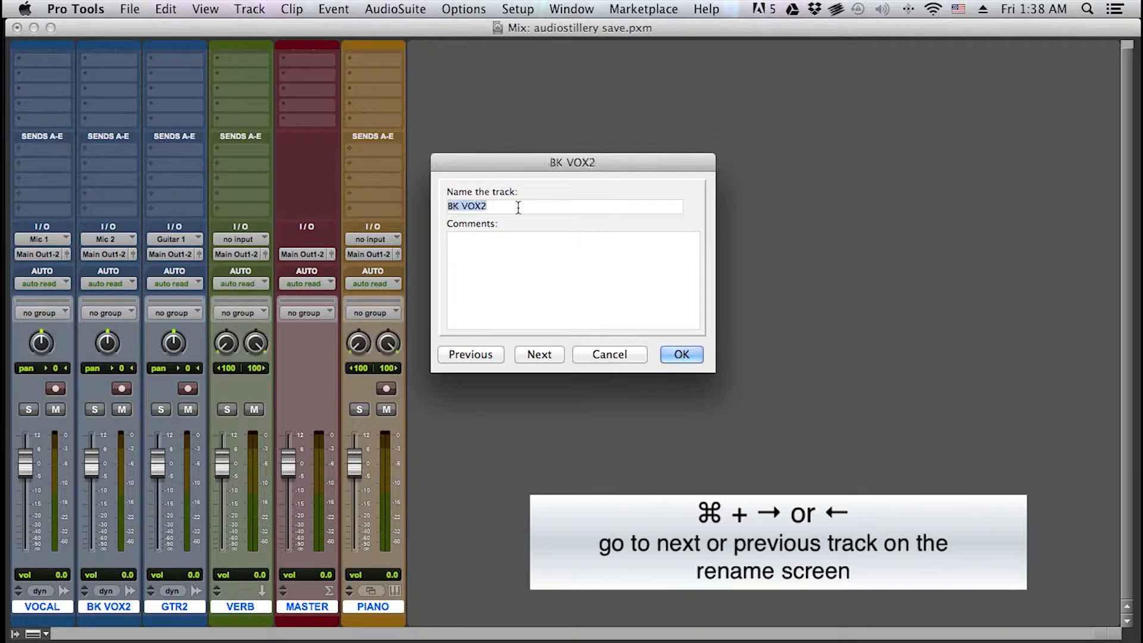
key("super+Right")
key("super+Left")
key("super+Left")
key("super+Right")
key("super+Left")
key("super+Right")
Step: Rename the GTR2 track as GTR and the VERB track as VERB1
key("Right")
key("BackSpace")
key("super+Right")
key("Right")
type("1")
Step: Rename the PIANO track as PIANO1 and the BK VOX2 track as BK VOX1
key("super+Right")
key("Right")
key("super+Right")
key("Right")
type("1")
key("super+Right")
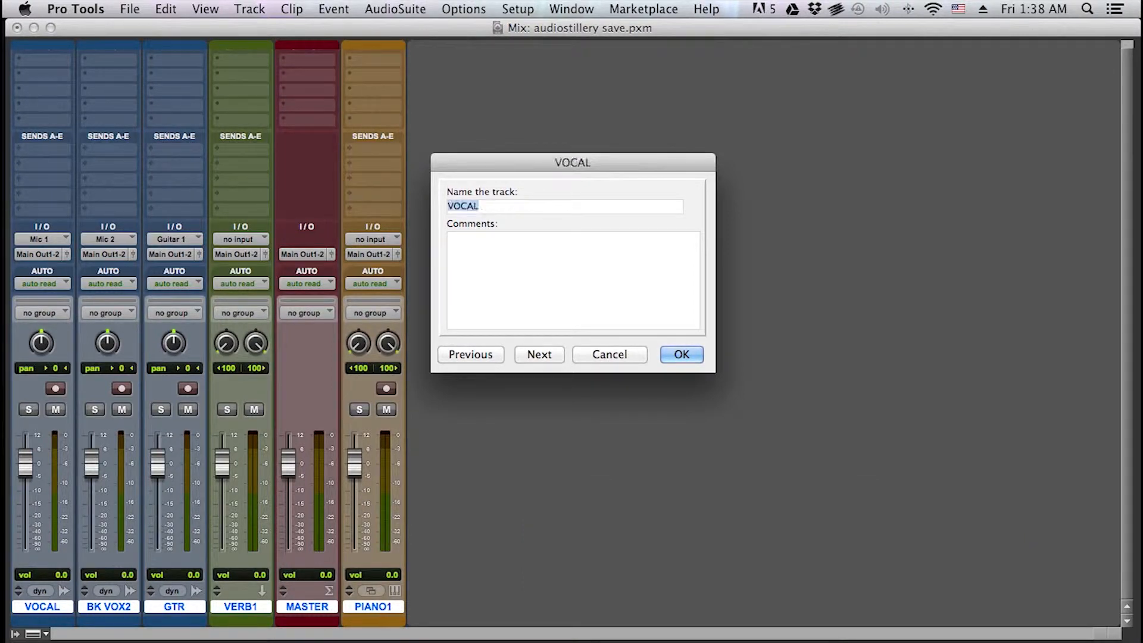
key("super+Right")
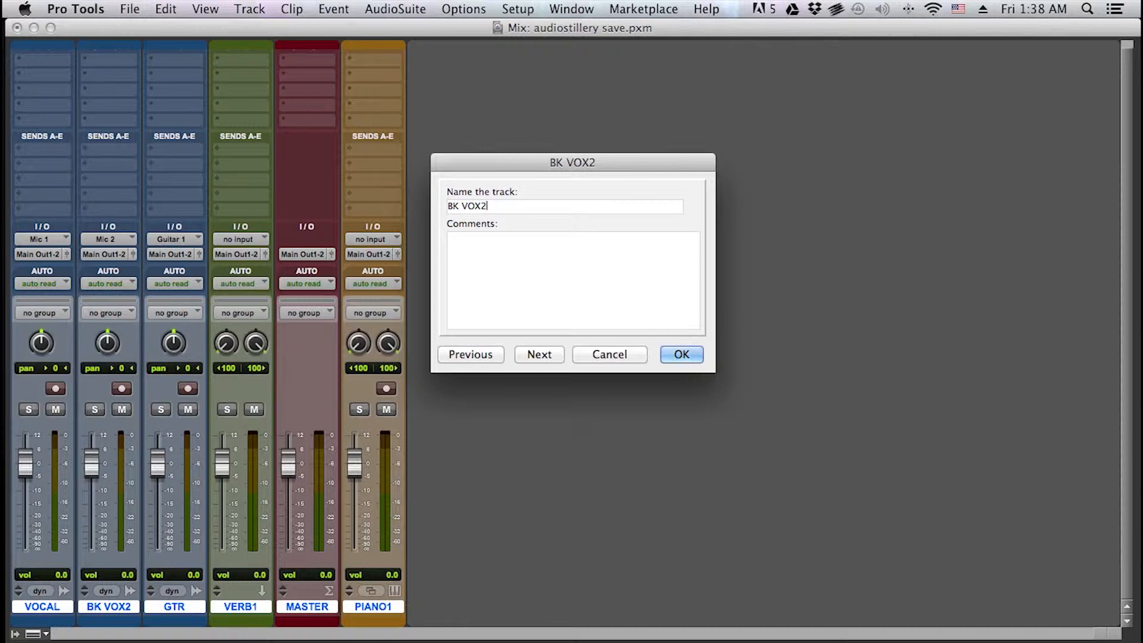
key("Return")
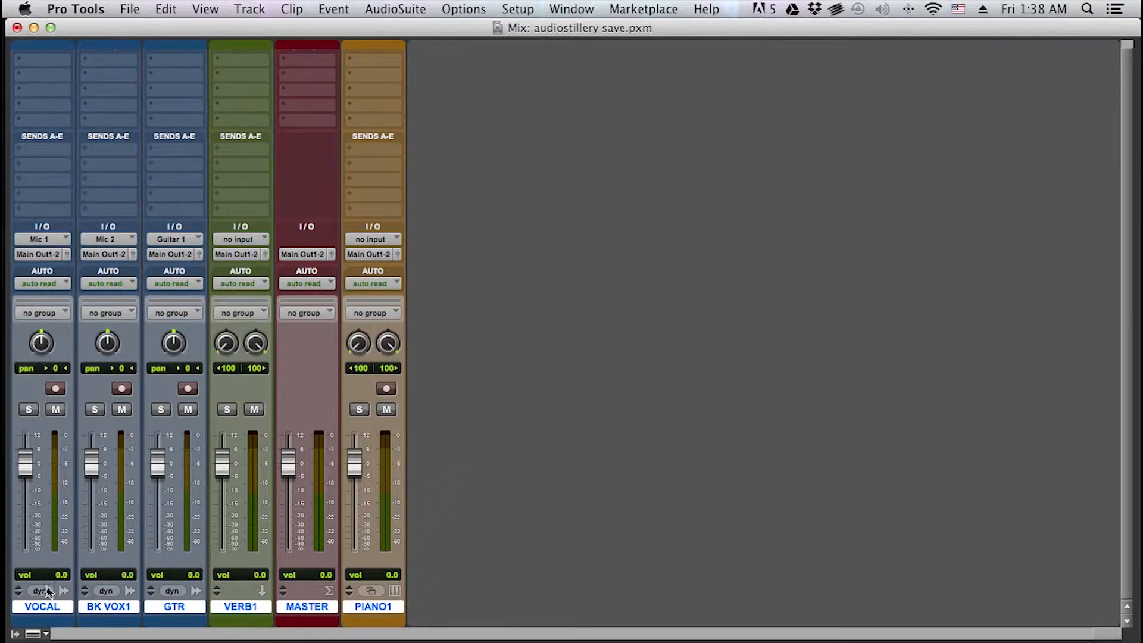
Step: Delete all the selected tracks from the session
right_click(79, 604)
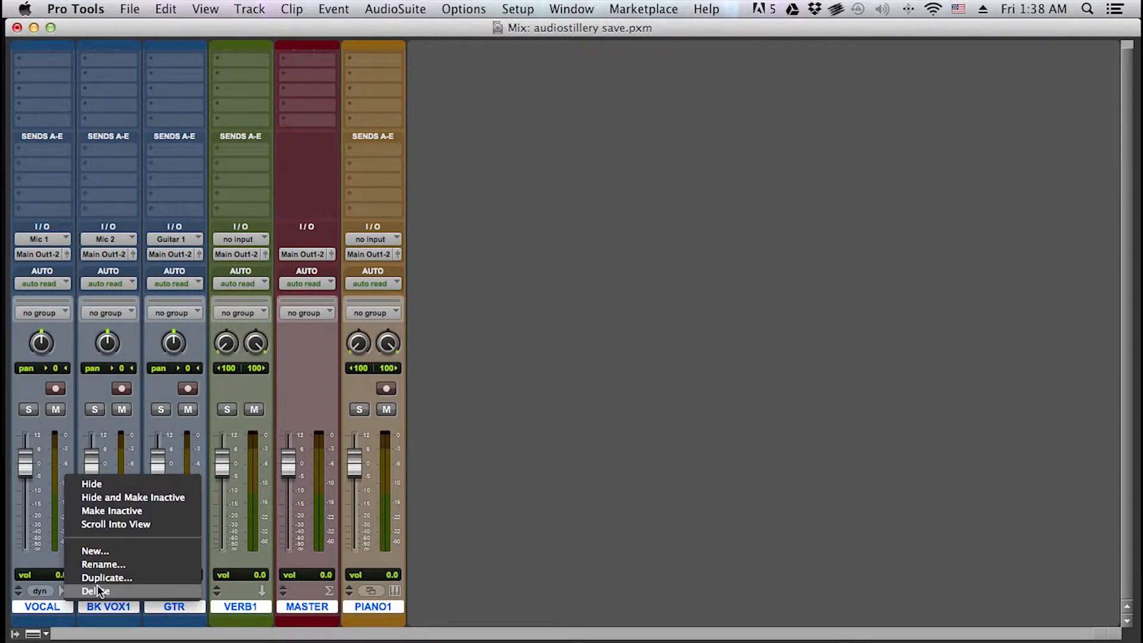
left_click(102, 589)
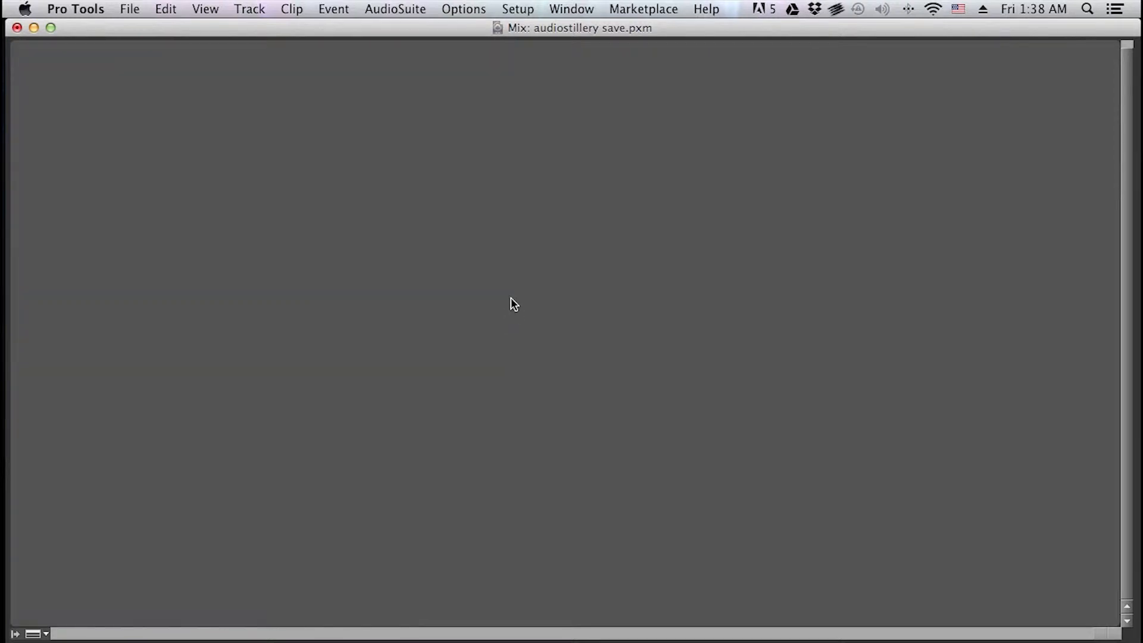
Step: Start a new-tracks setup with one mono Audio Track, one mono Aux Input and one mono Master Fader
key("shift+super+n")
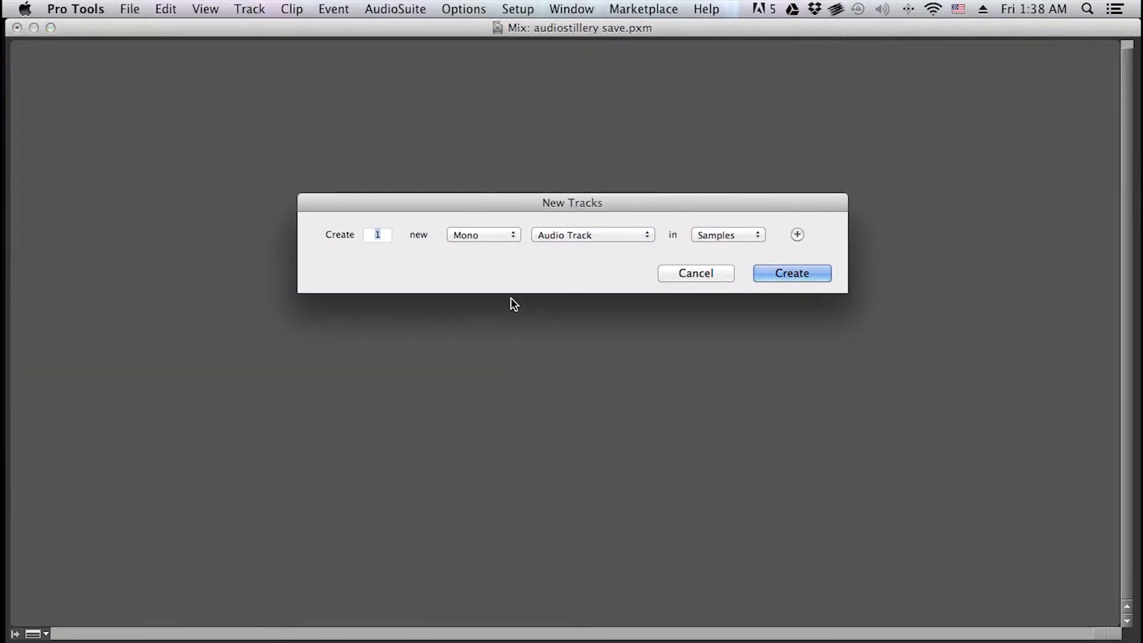
key("super+shift+Down")
key("super+Down")
key("super+shift+Down")
key("super+Down")
key("super+Down")
Step: Add one MIDI Track and one mono Instrument Track to the setup and create all five tracks
key("super+shift+Down")
key("super+Down")
key("super+Down")
key("super+Down")
key("super+shift+Down")
key("super+Down")
key("super+Down")
key("super+Down")
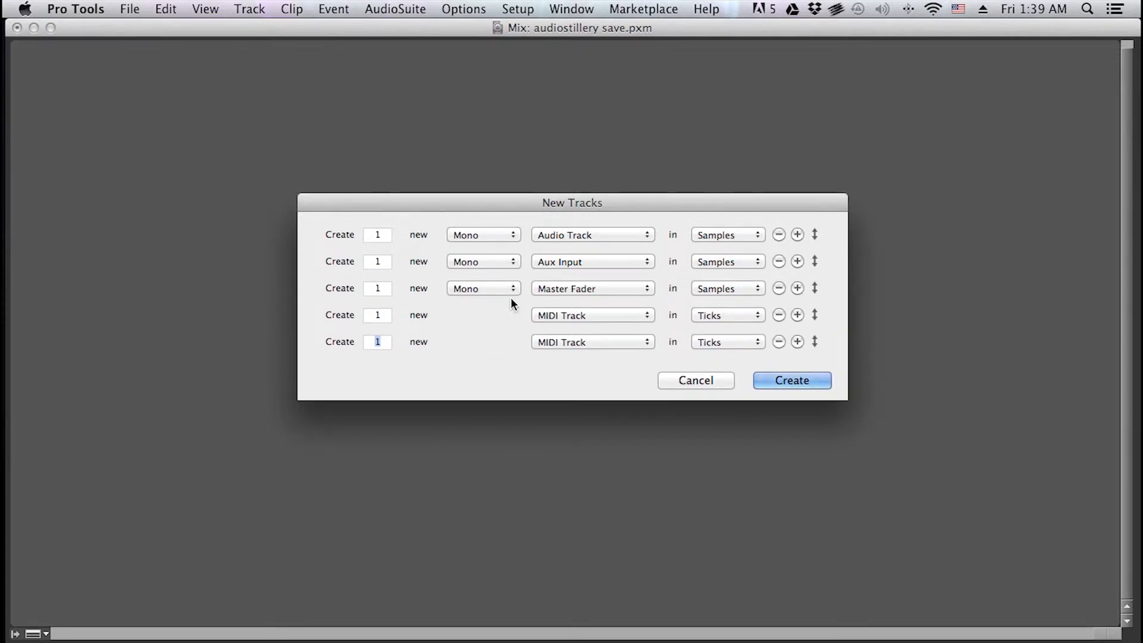
key("super+Down")
key("Return")
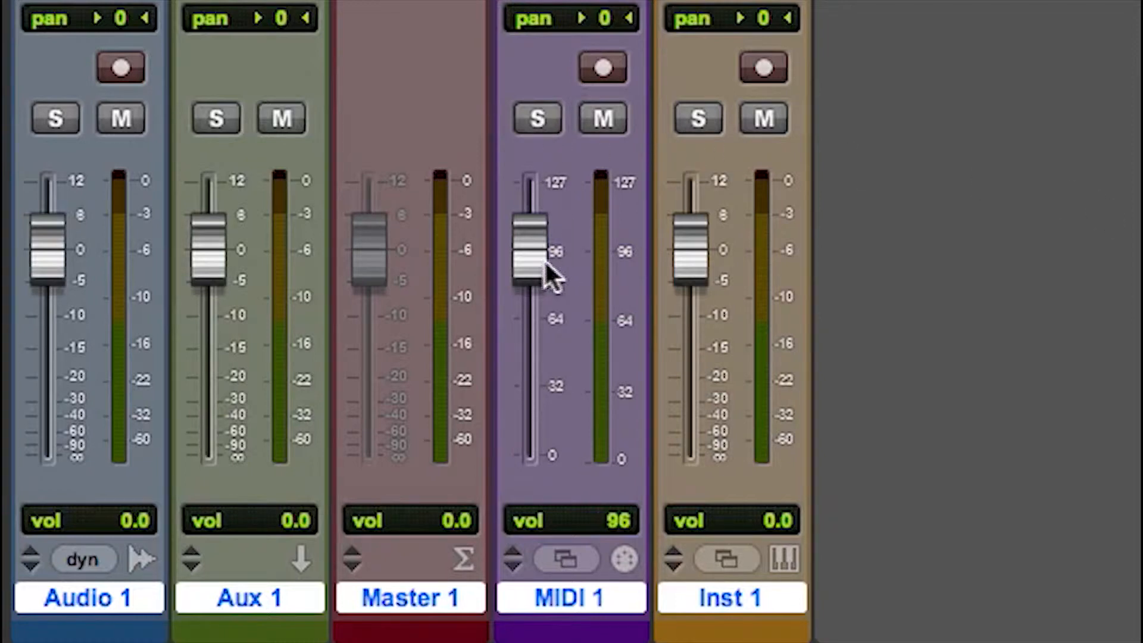
Step: Try lowering the MIDI 1 track's volume fader
left_click_drag(516, 259, 523, 373)
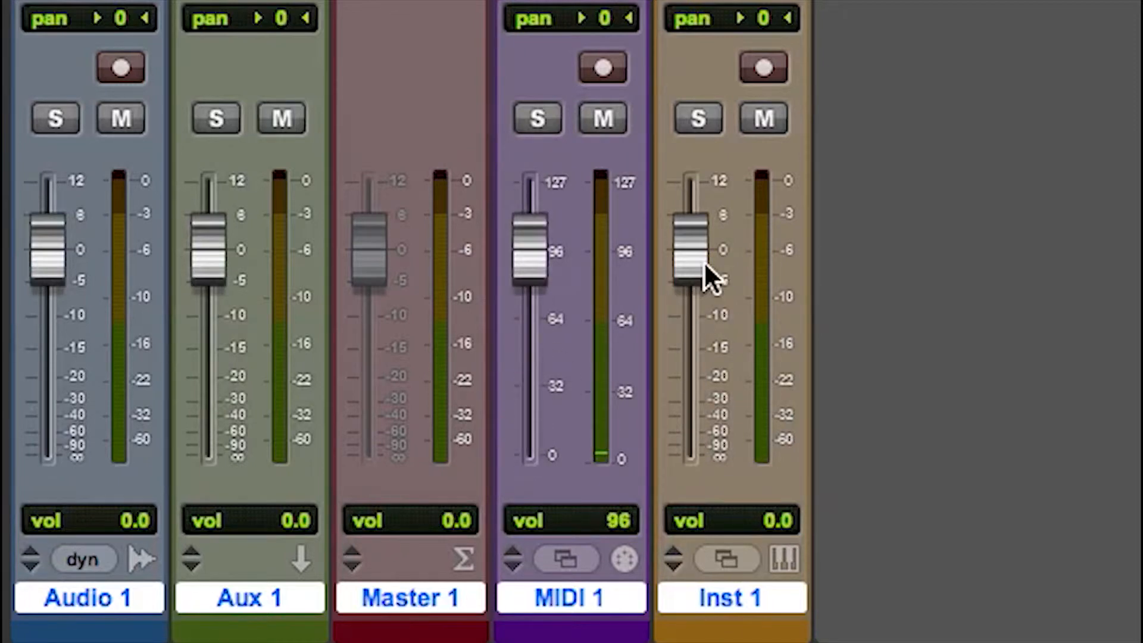
Step: Try lowering the Inst 1 track's volume fader to -1.6 and reset it to its default 0.0
mouse_move(690, 247)
left_mouse_down()
mouse_move(686, 315)
mouse_move(703, 254)
left_mouse_up()
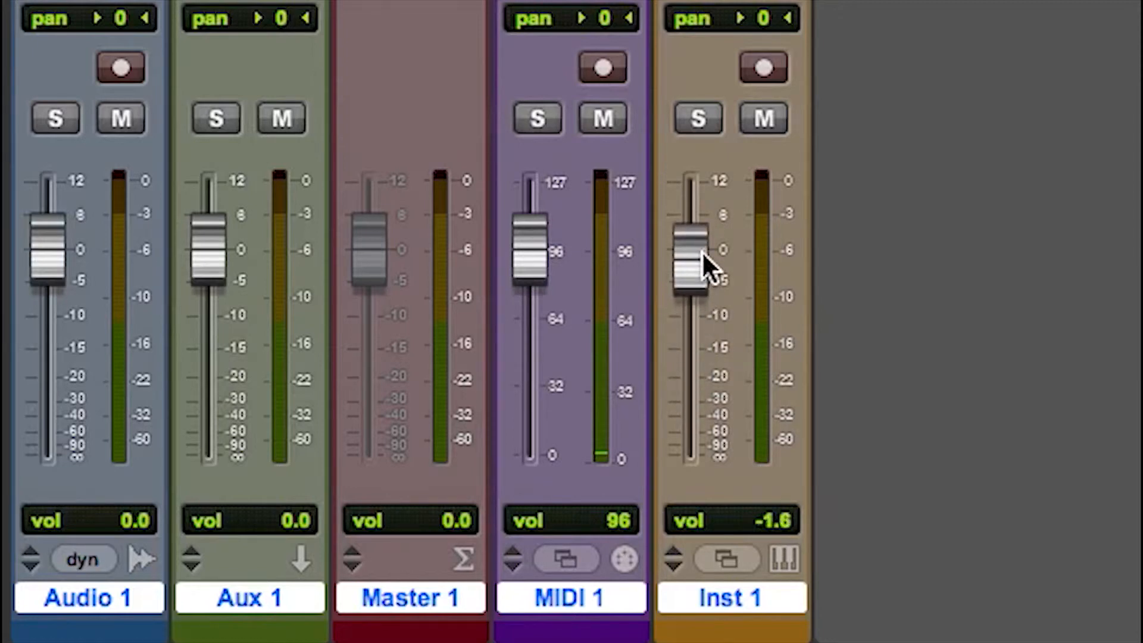
left_click(698, 251, "alt")
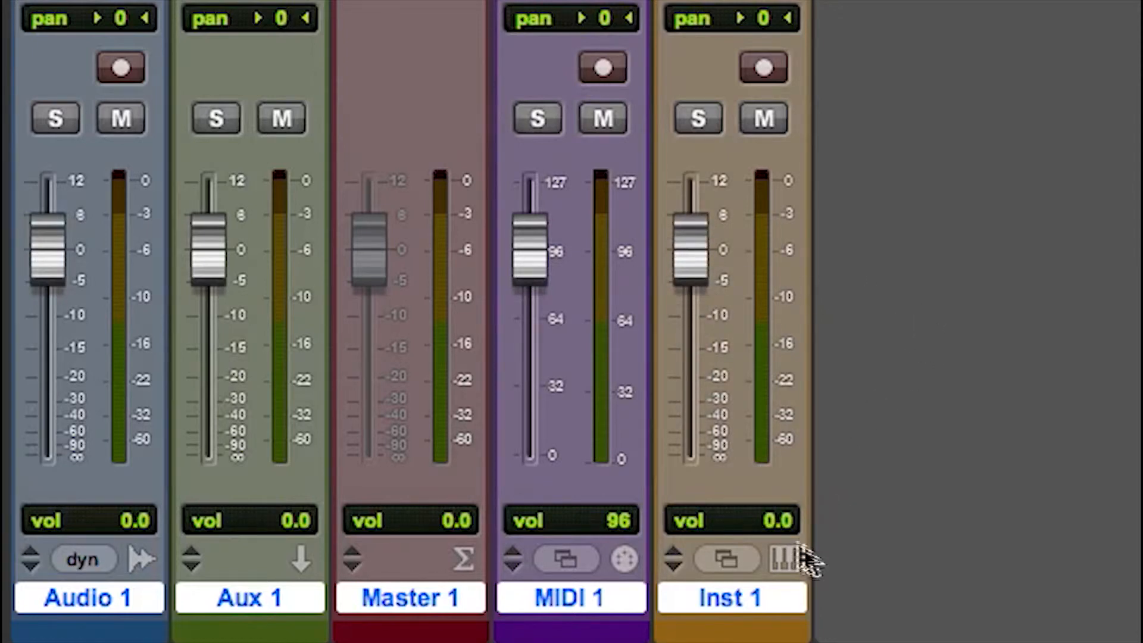
Step: Clear the all-track selection and select Inst 1, MIDI 1 and Aux 1 individually, finishing with Inst 1 and MIDI 1 again
left_click(781, 601, "alt")
left_click(781, 602)
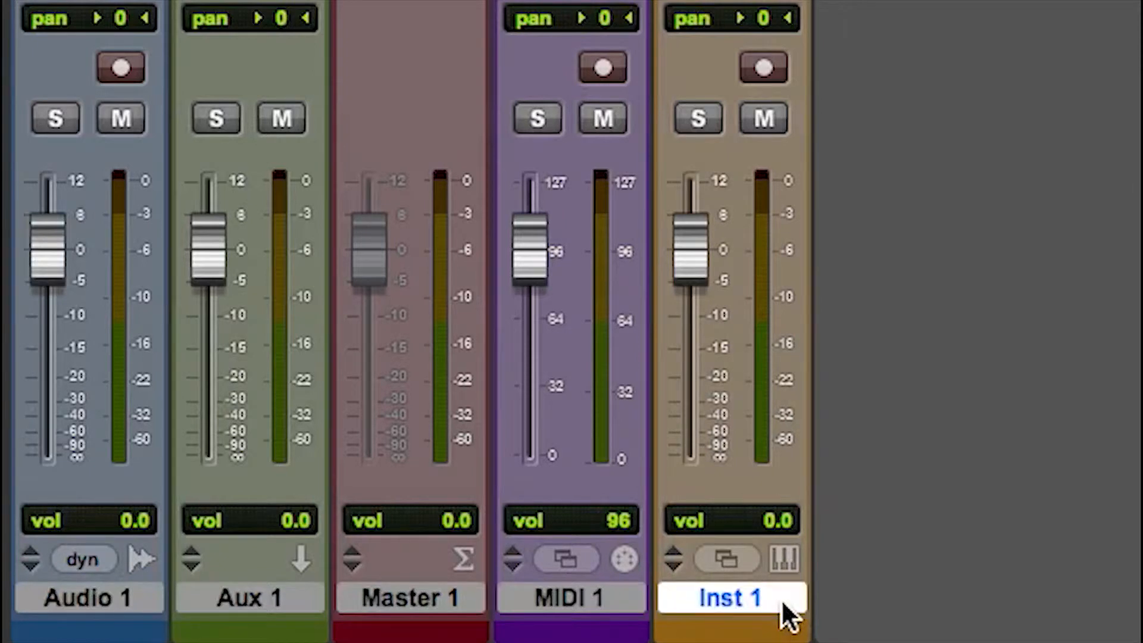
left_click(551, 600)
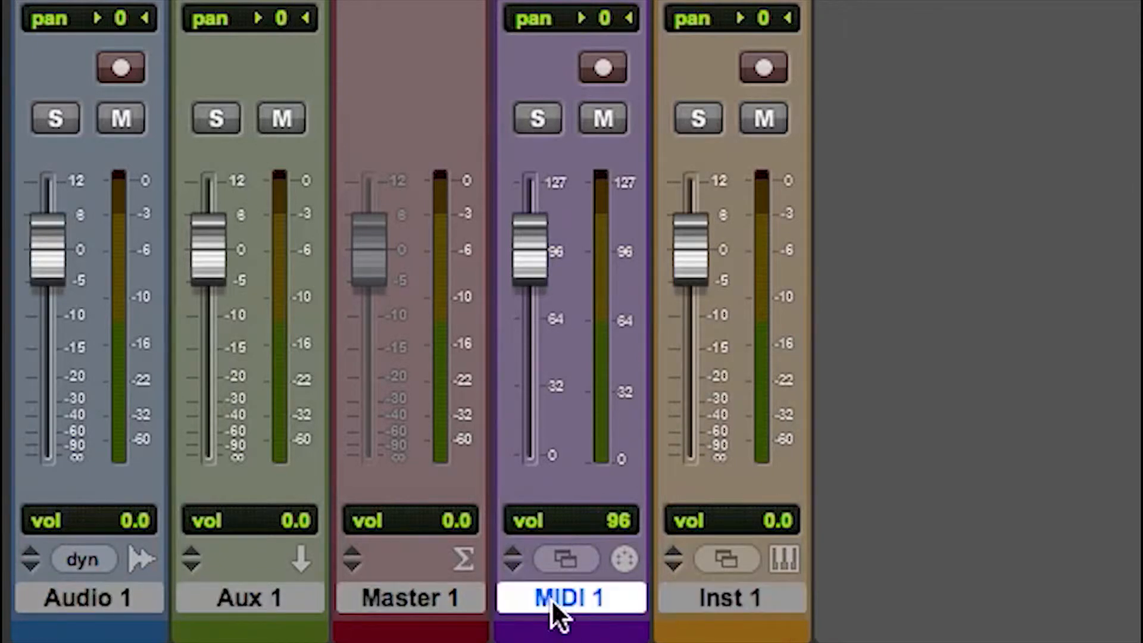
left_click(271, 603)
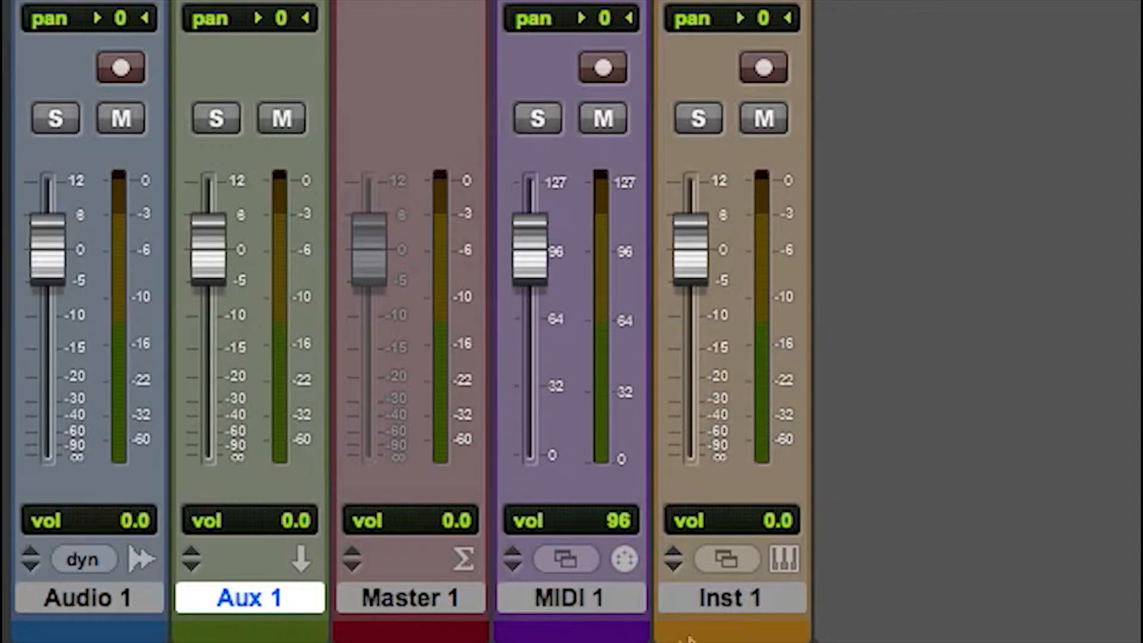
left_click(733, 592)
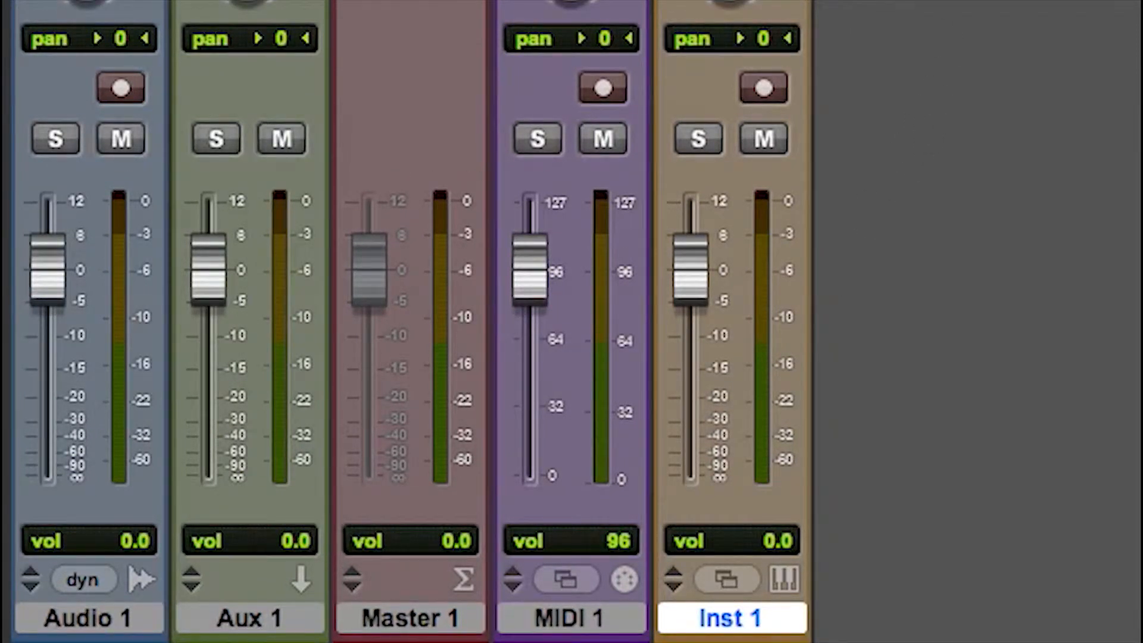
left_click(607, 630)
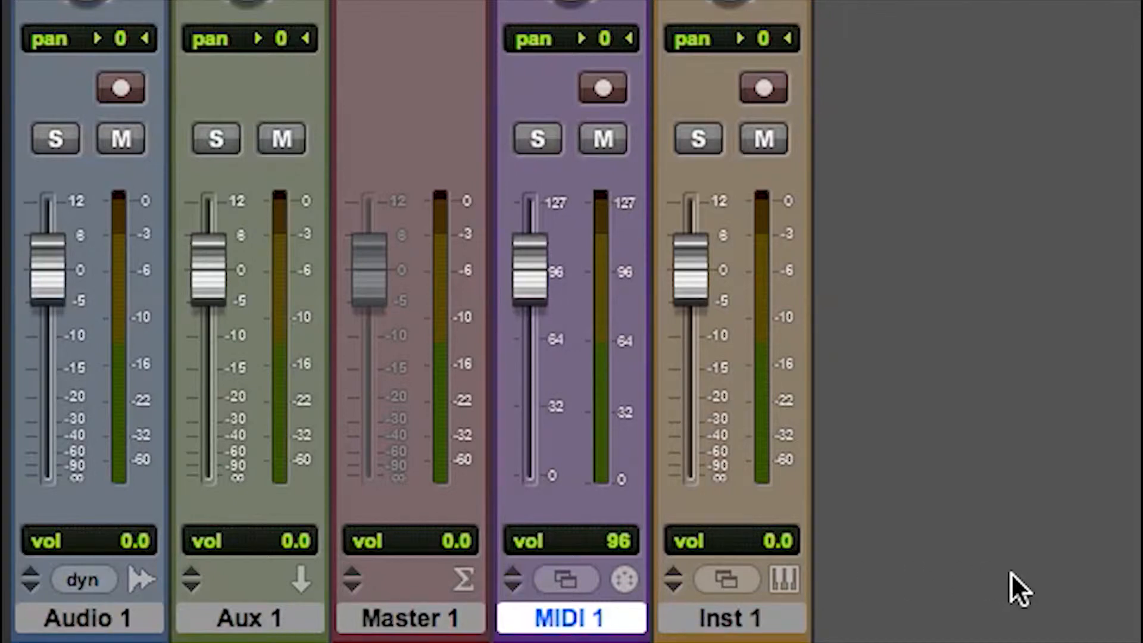
Step: Examine the input and output routing choices of the Audio 1 track without changing either assignment
scroll(1015, 565, "down", 1)
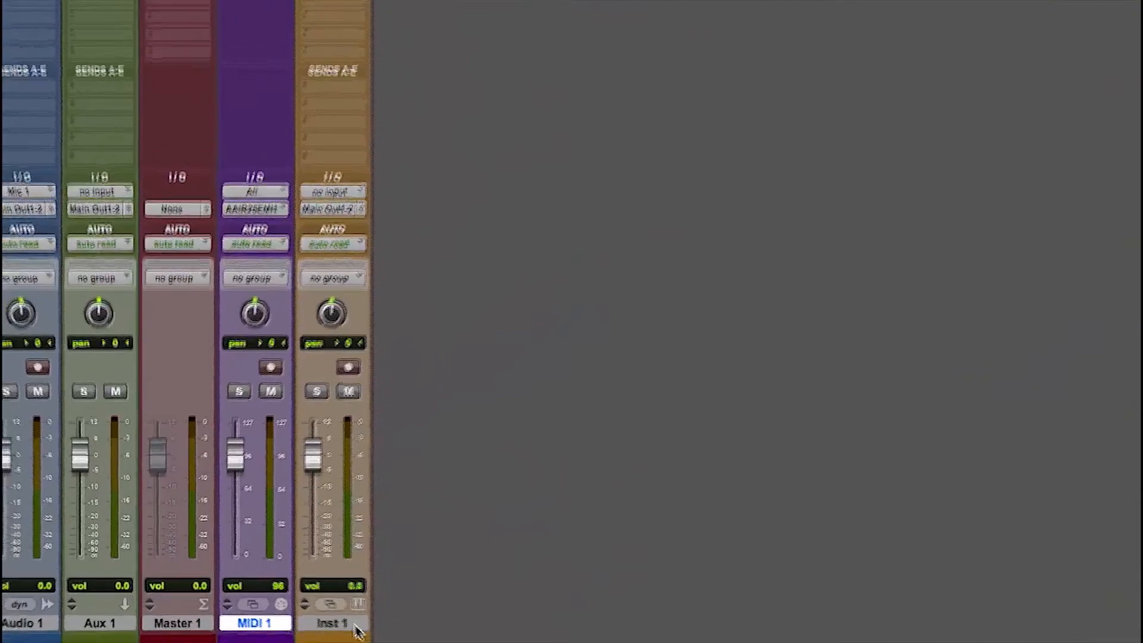
scroll(323, 612, "up", 1)
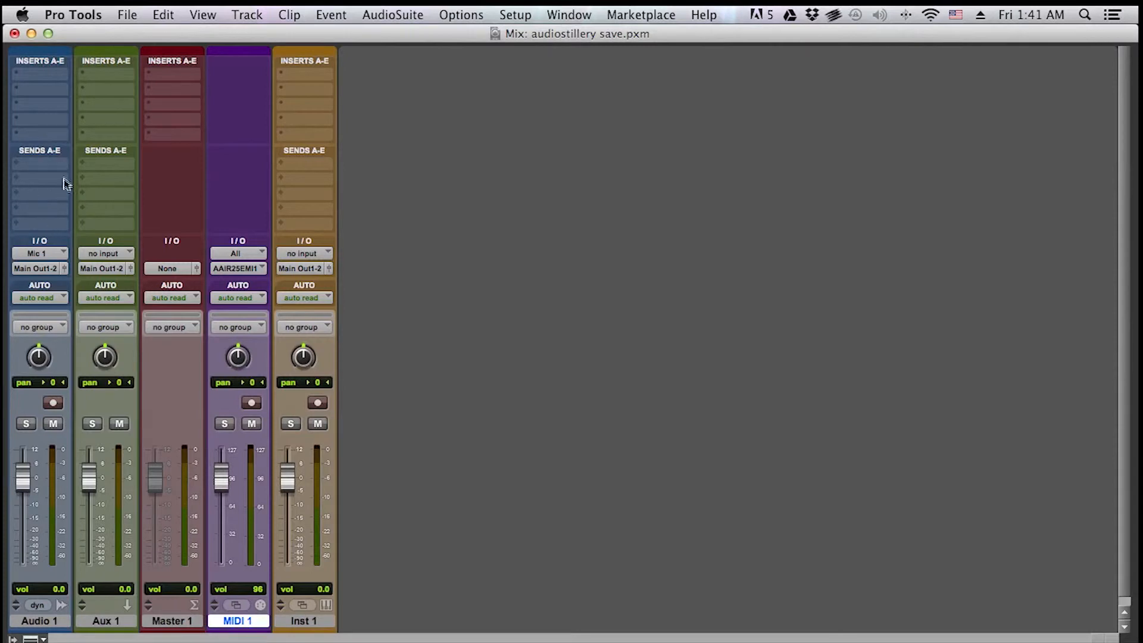
left_click(60, 272)
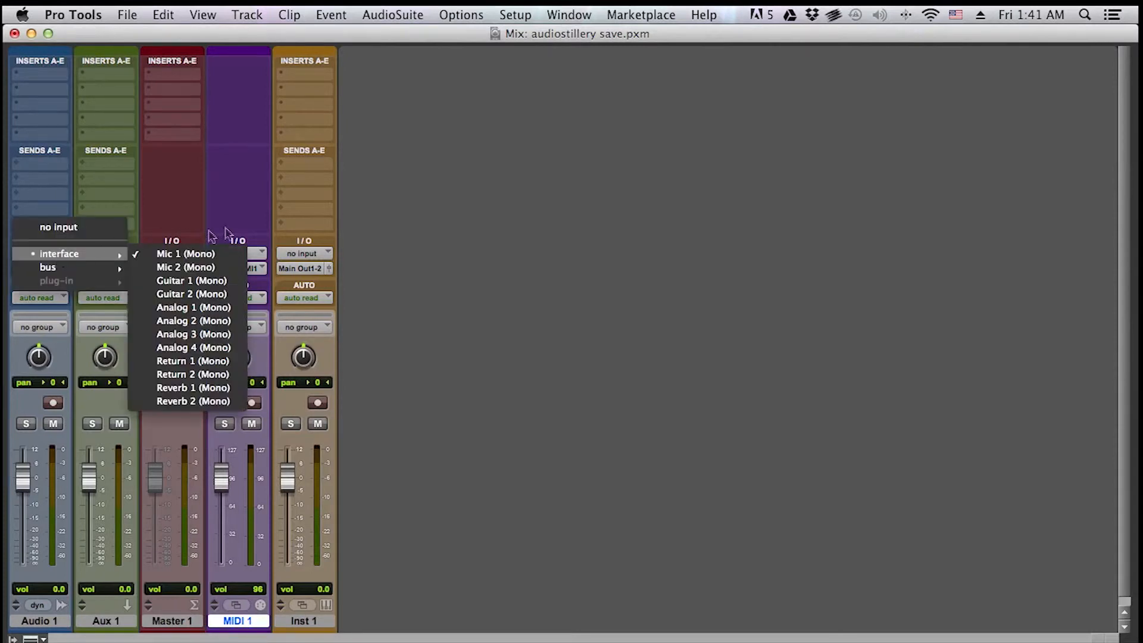
left_click(212, 199)
left_click(44, 271)
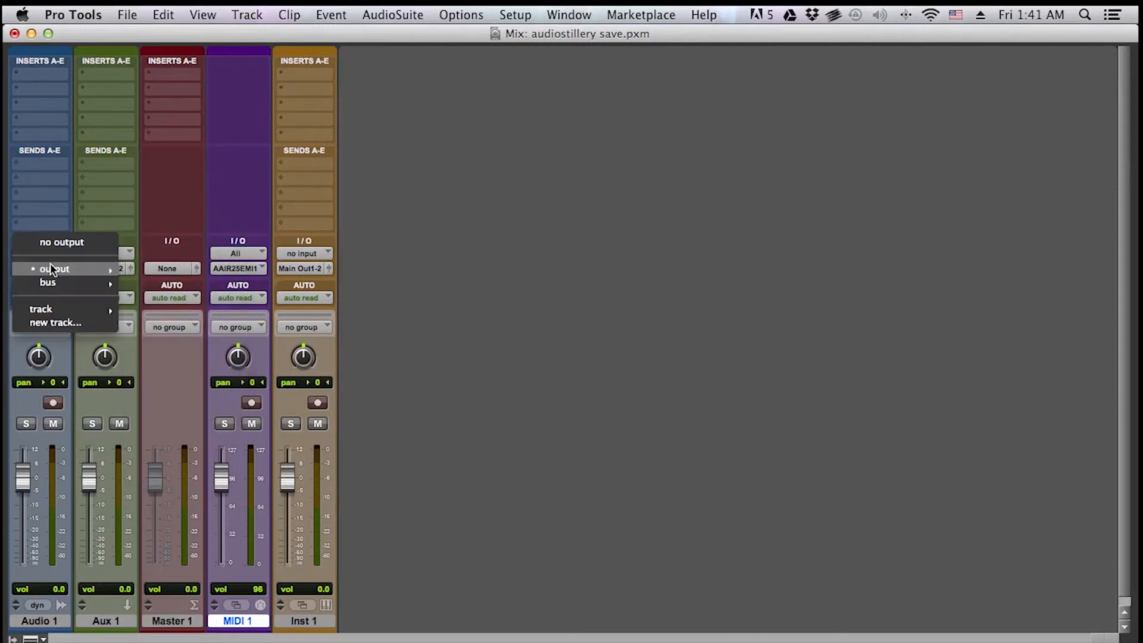
left_click(161, 204)
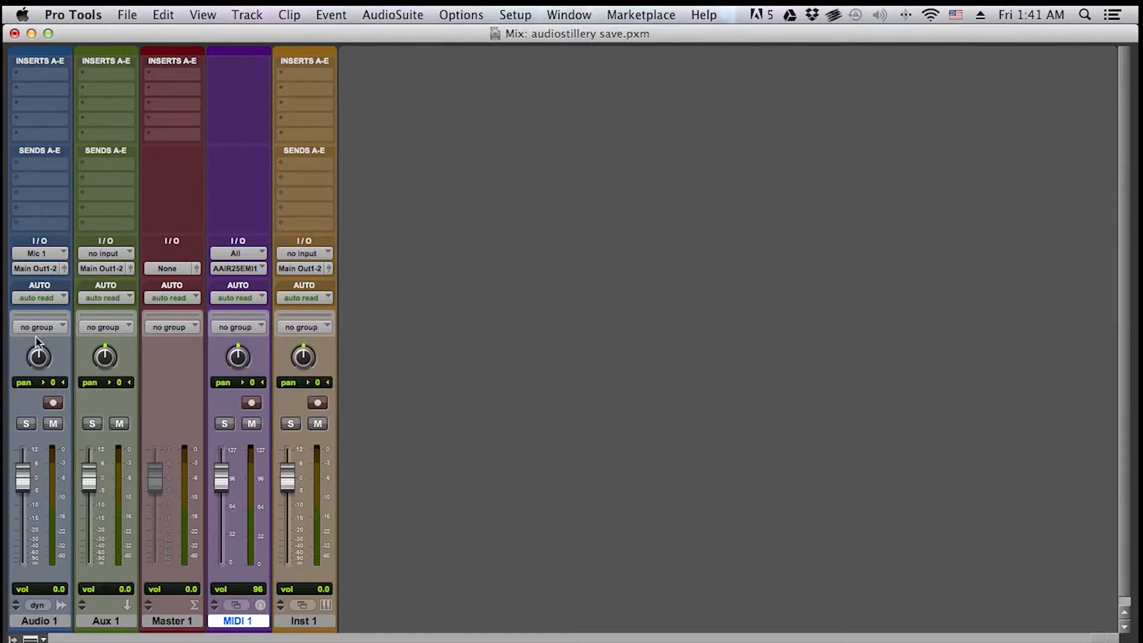
Step: Try the Audio 1 track's pan knob and volume fader, returning the fader to its default 0.0
mouse_move(38, 358)
left_mouse_down()
mouse_move(38, 373)
mouse_move(37, 360)
left_mouse_up()
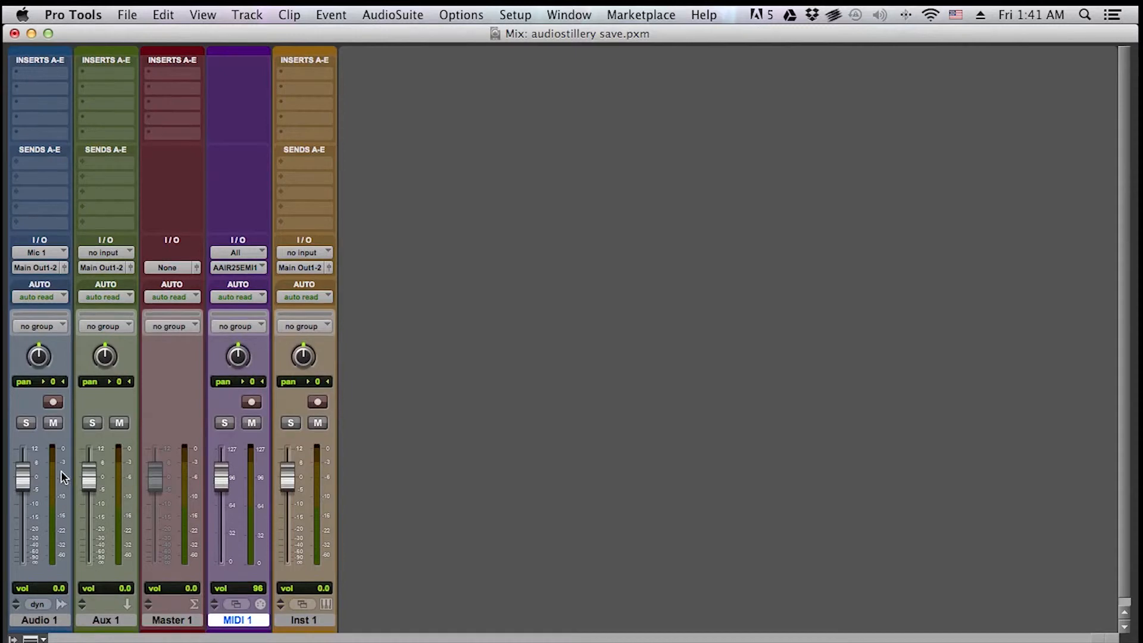
scroll(51, 498, "down", 1)
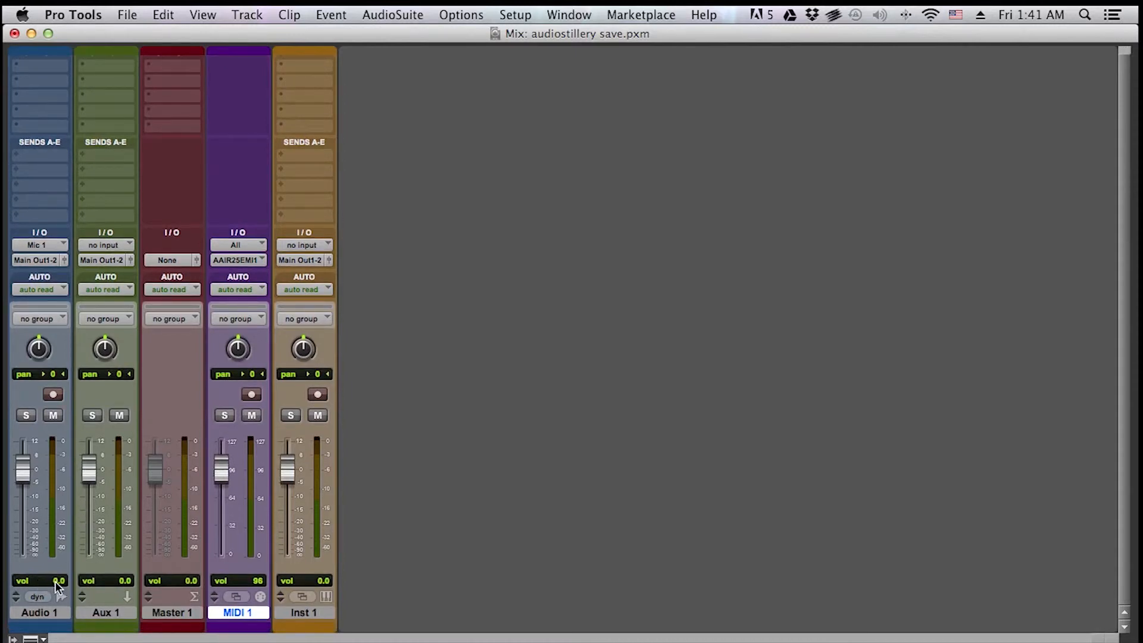
left_click_drag(22, 472, 21, 511)
left_click(22, 510, "alt")
Step: Show all optional mixer sections and look over the full channel strips
left_click(41, 638)
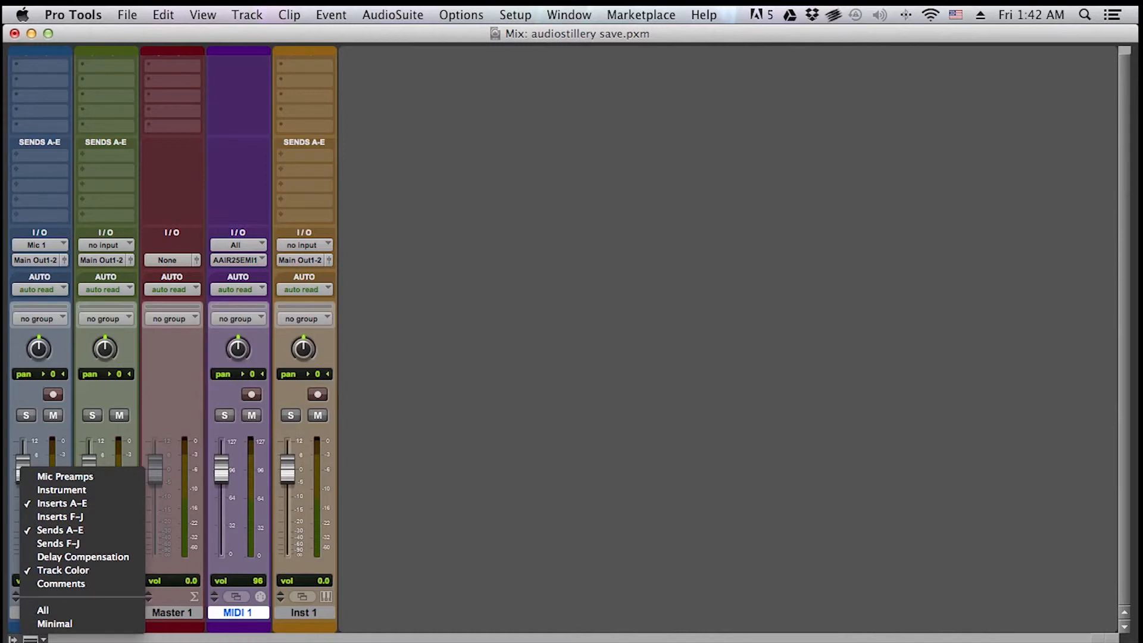
left_click(46, 640)
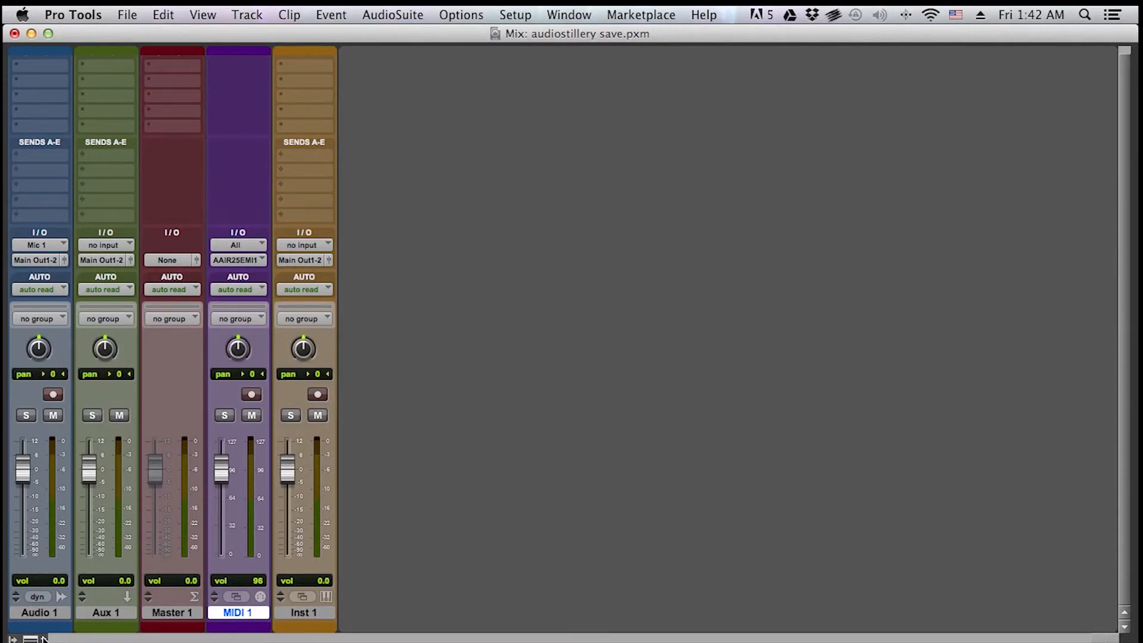
left_click(43, 639)
left_click(48, 608)
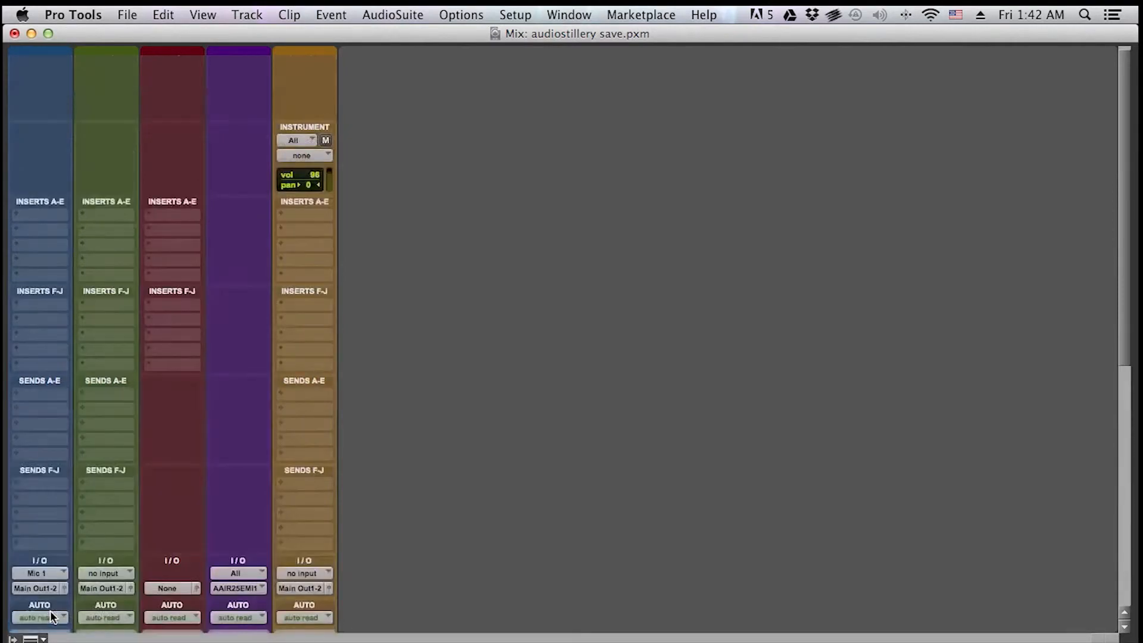
scroll(85, 452, "down", 10)
scroll(83, 462, "up", 10)
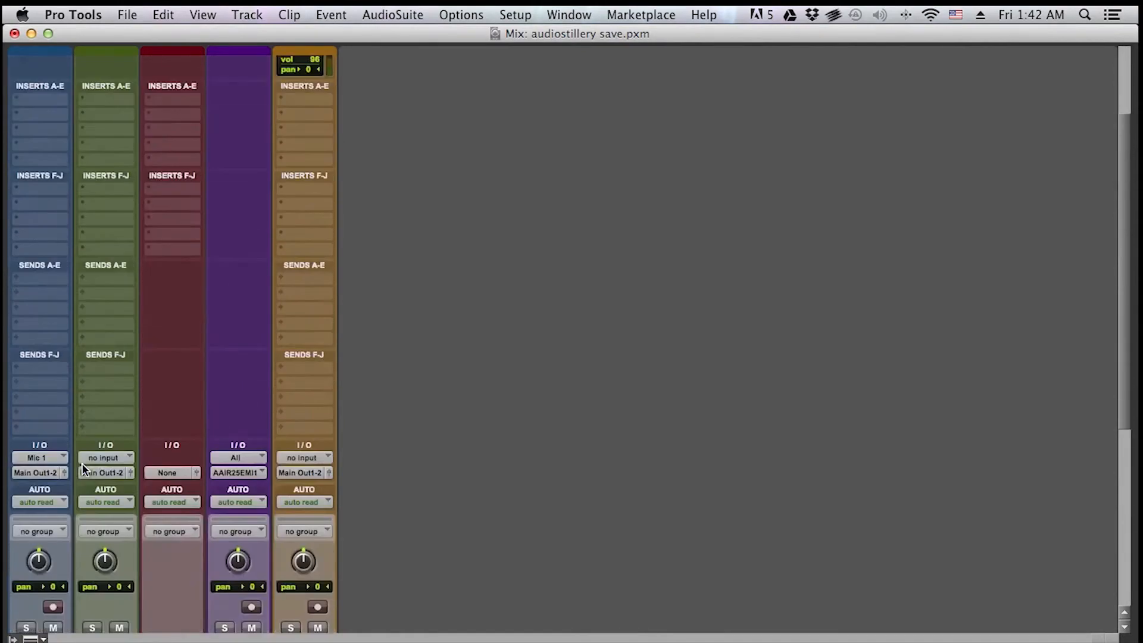
scroll(81, 465, "down", 10)
Step: Hide the Inserts F-J and Sends F-J sections of the mixer
left_click(43, 639)
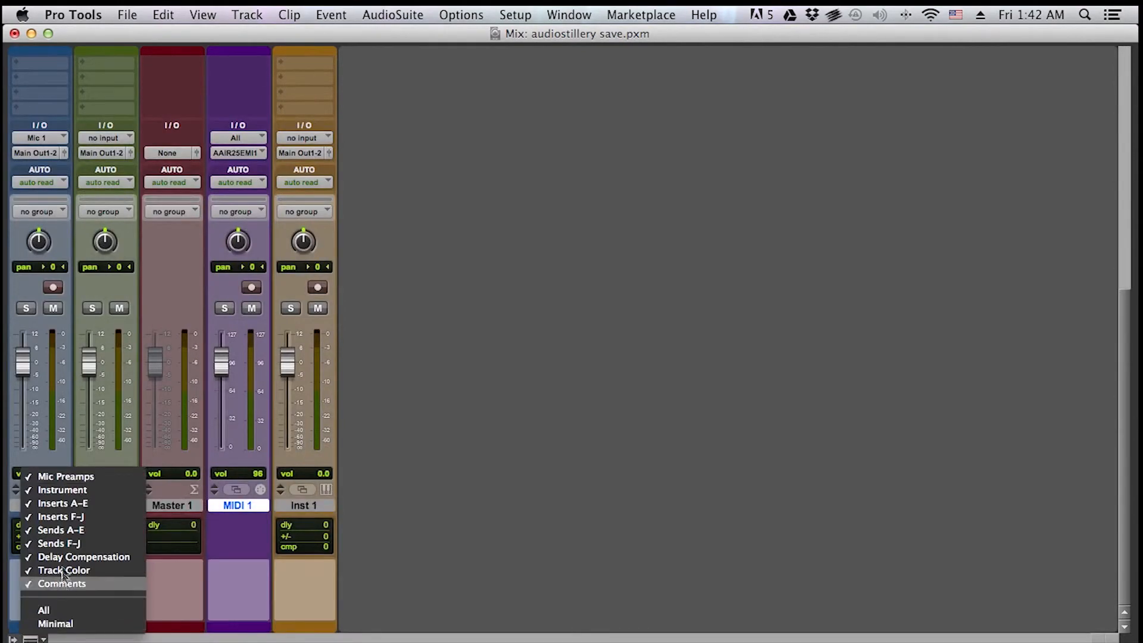
left_click(67, 515)
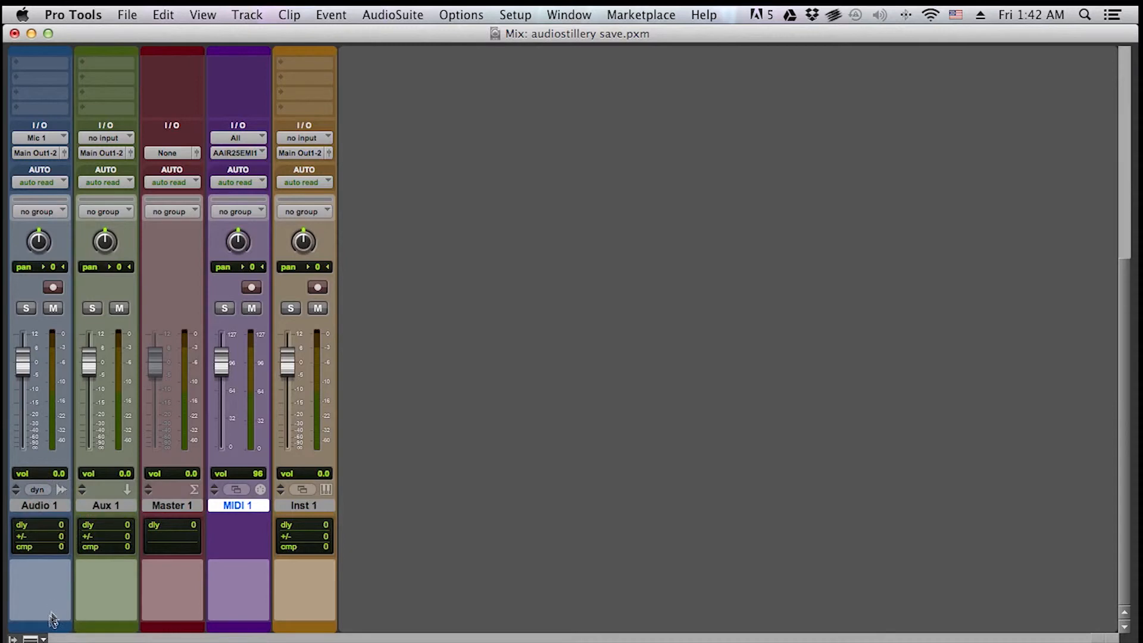
left_click(31, 639)
left_click(71, 543)
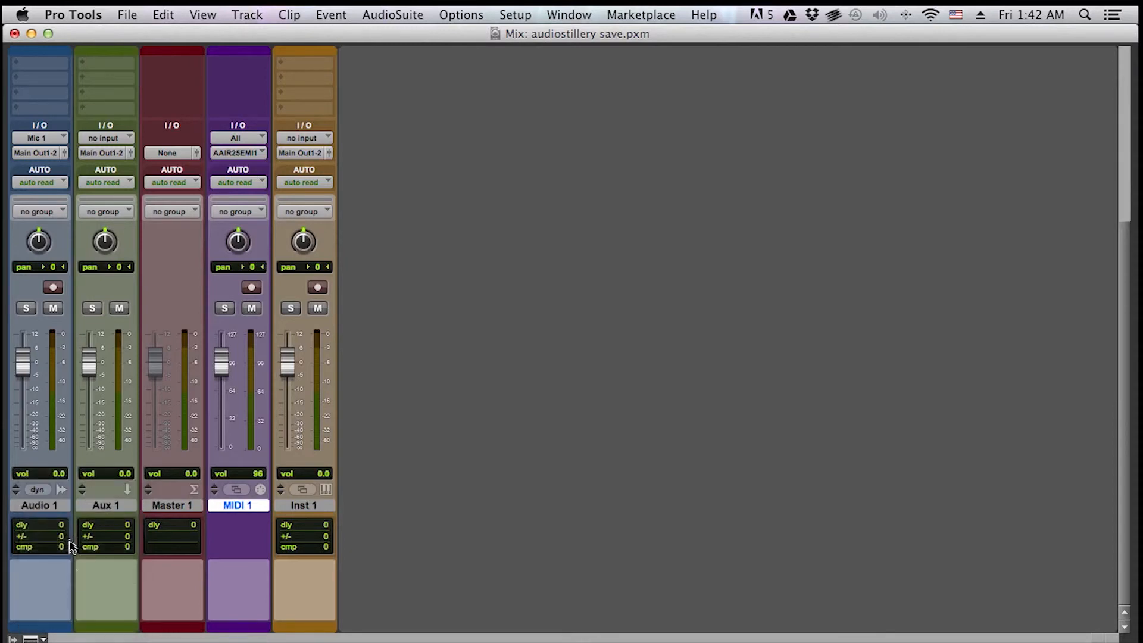
Step: Hide the Instrument and Mic Preamps sections of the mixer
left_click(31, 639)
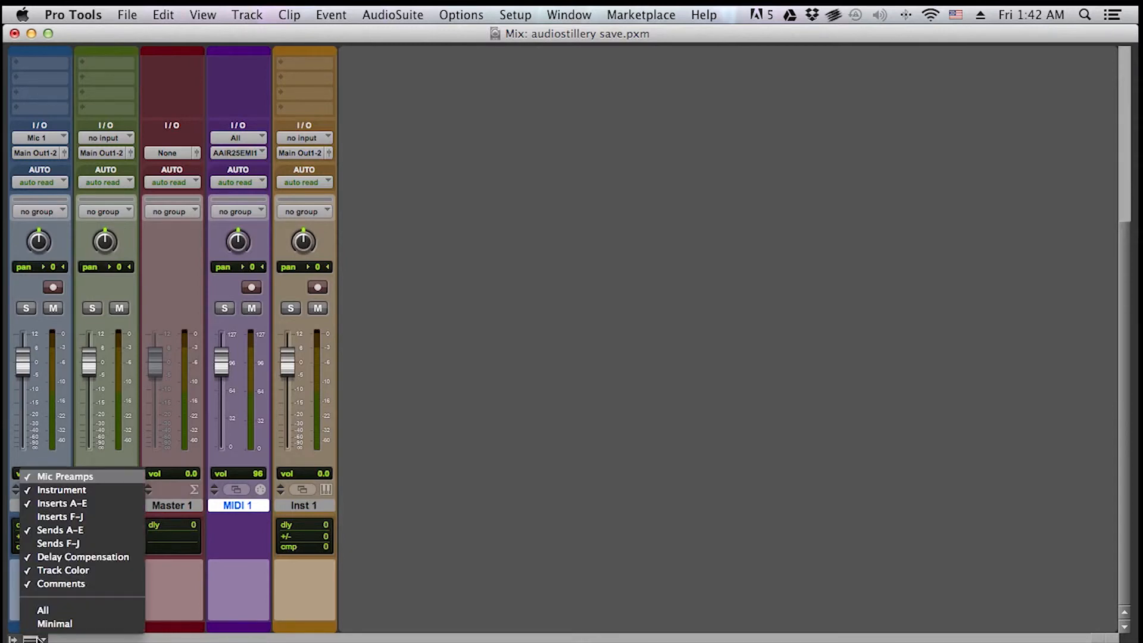
left_click(75, 487)
left_click(30, 639)
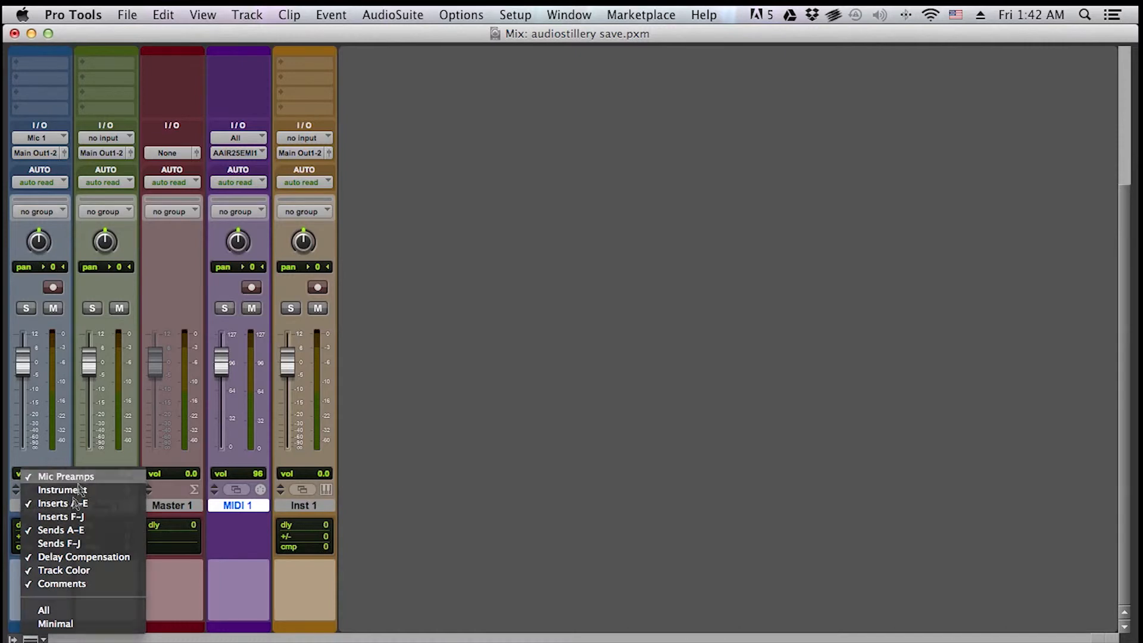
left_click(81, 476)
Step: Hide the Delay Compensation and Comments sections of the mixer
left_click(31, 639)
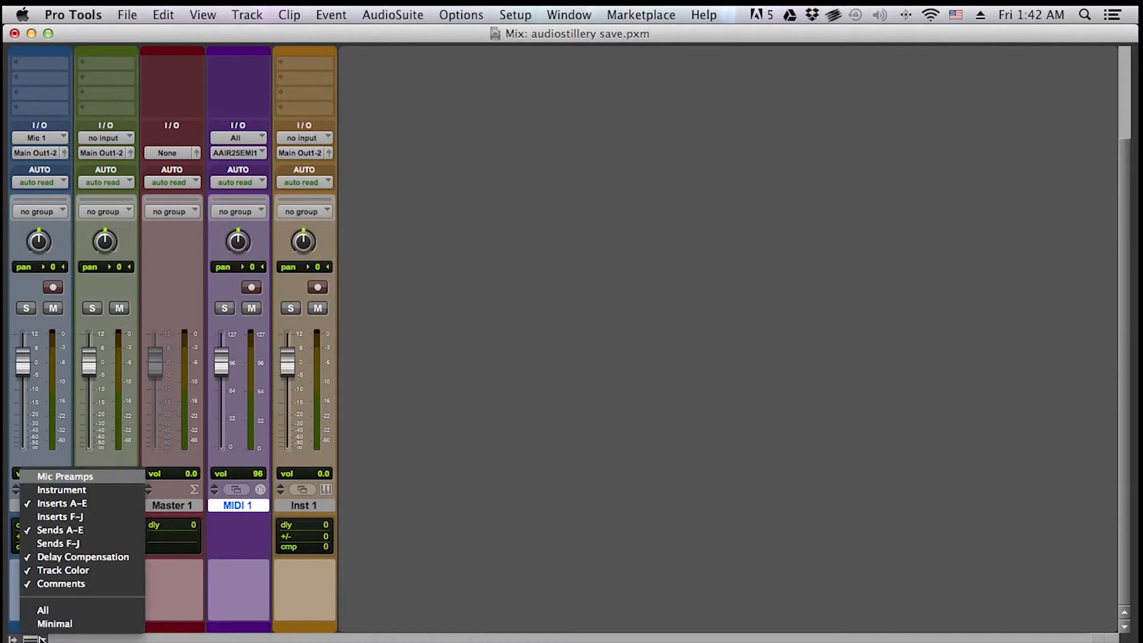
left_click(78, 556)
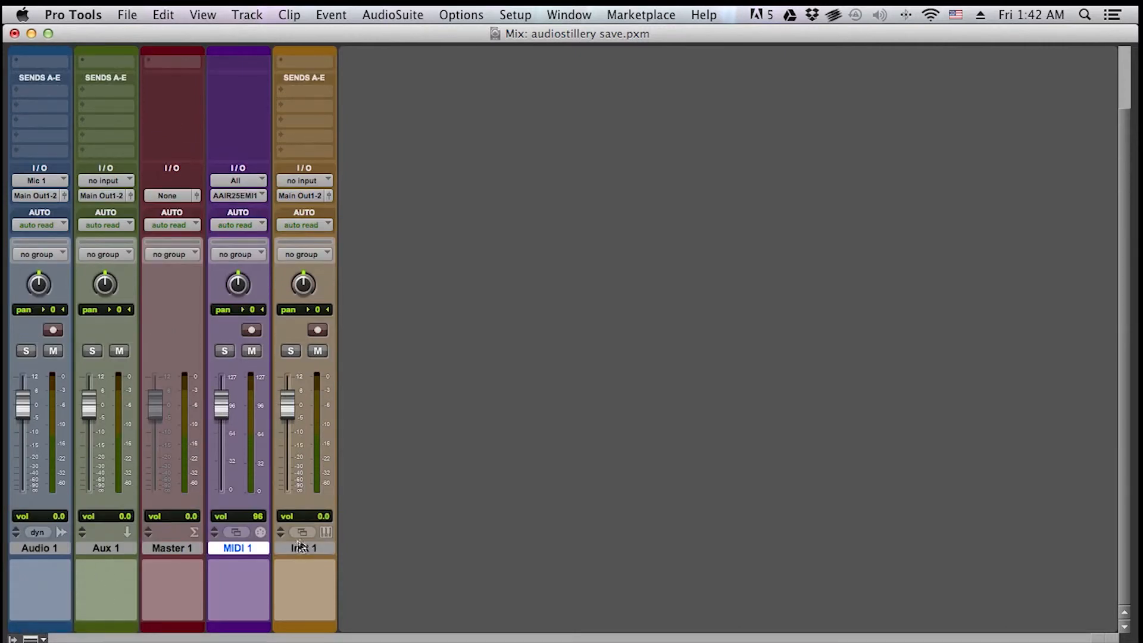
left_click(31, 639)
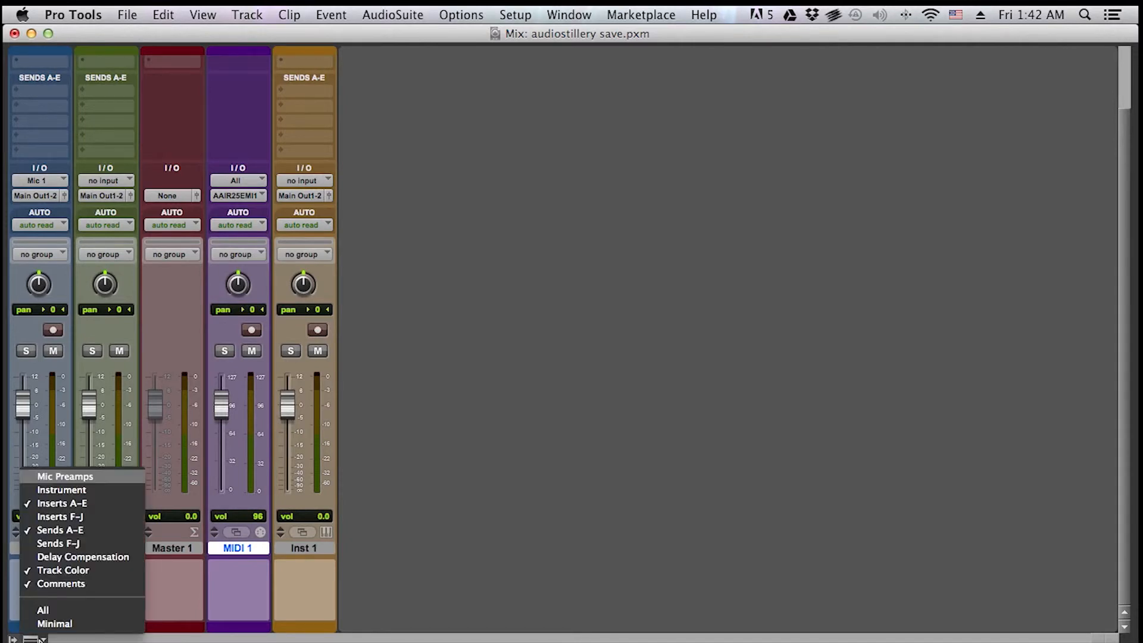
left_click(93, 584)
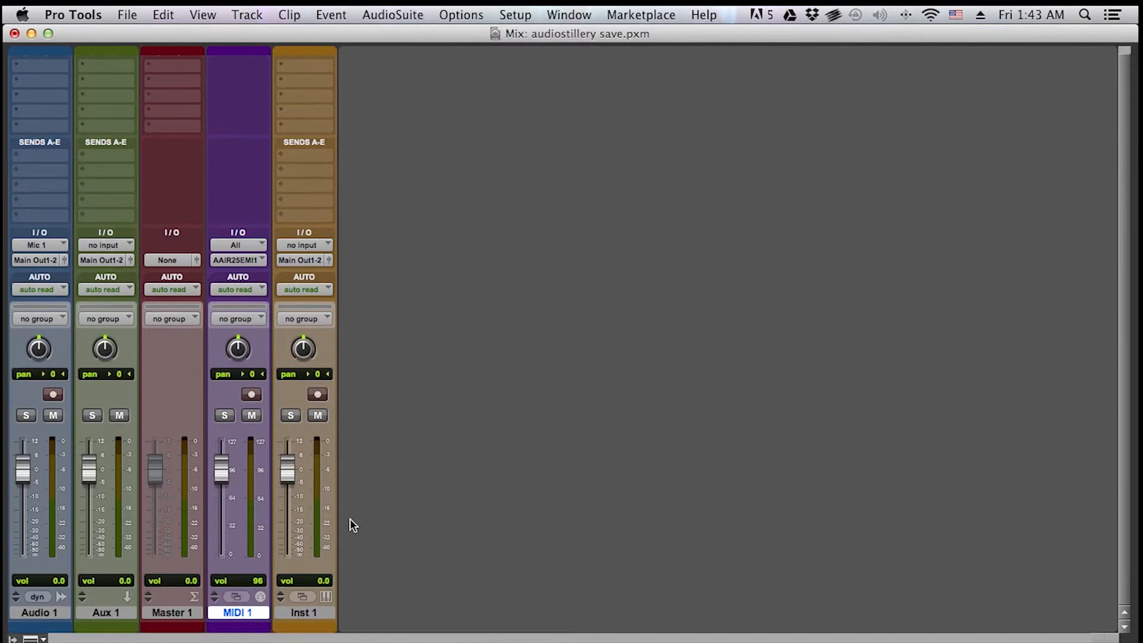
Step: Open the color palette for the Audio 1 track and reposition it over the empty mixer area
scroll(31, 536, "down", 2)
double_click(51, 633)
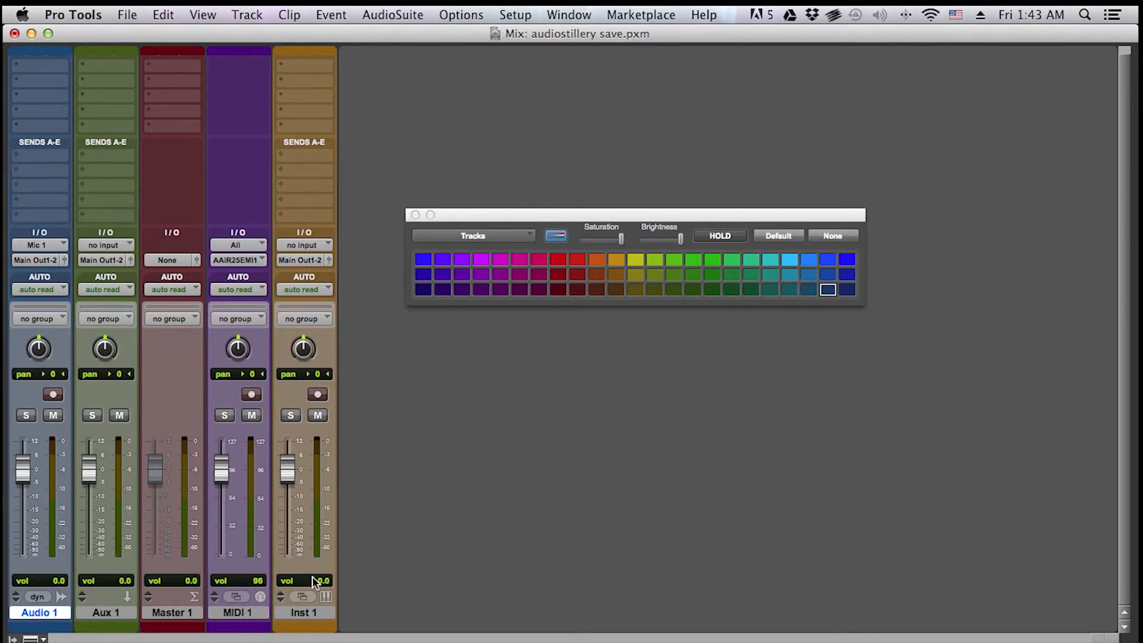
left_click_drag(518, 219, 539, 195)
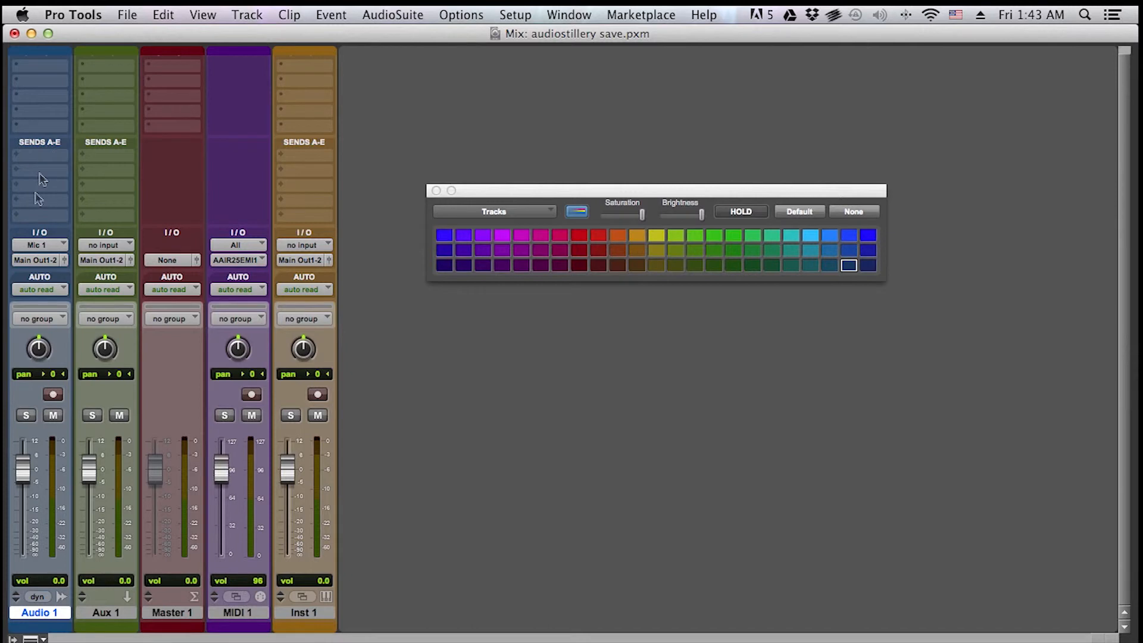
Step: Turn off track coloring of the channel strips, lower the brightness to a dark gray and close the color palette
left_click(576, 212)
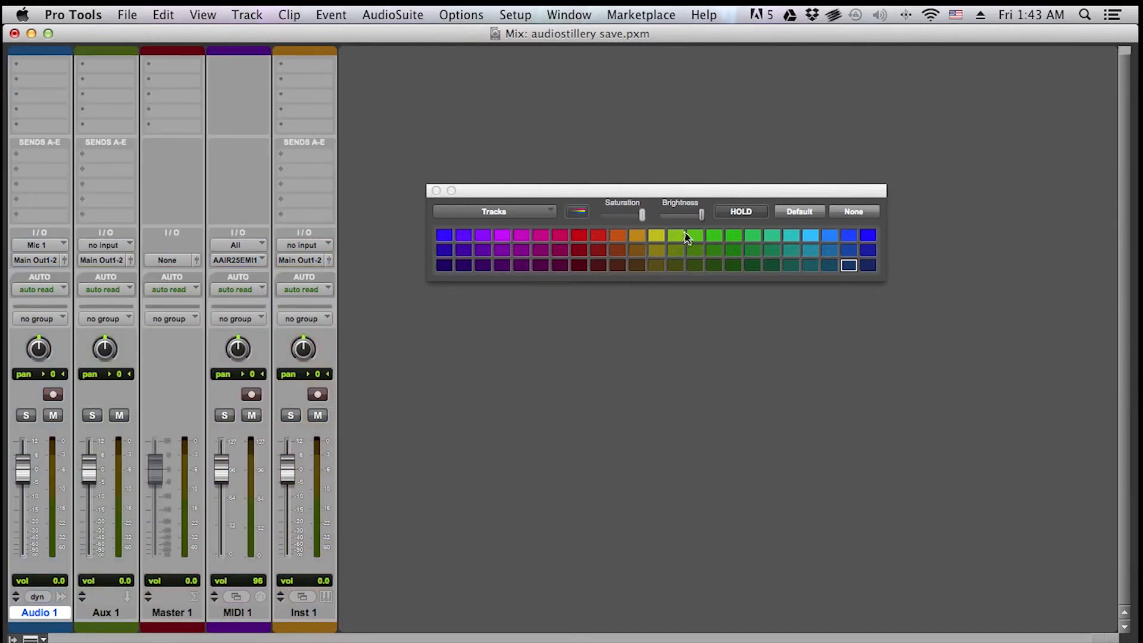
left_click(668, 215)
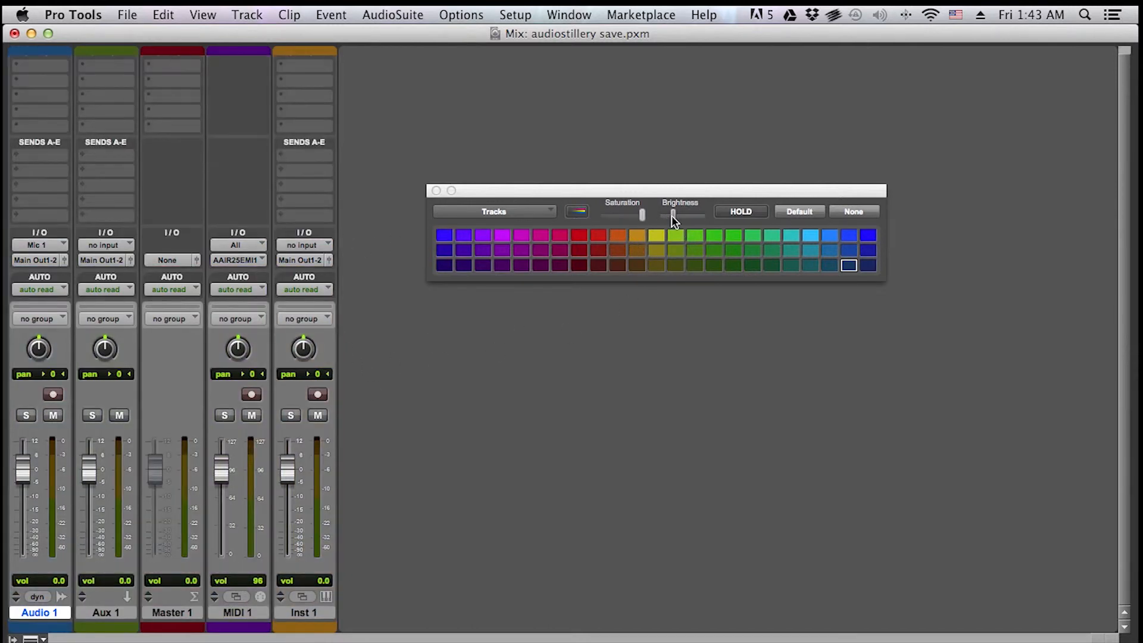
left_click_drag(671, 216, 663, 215)
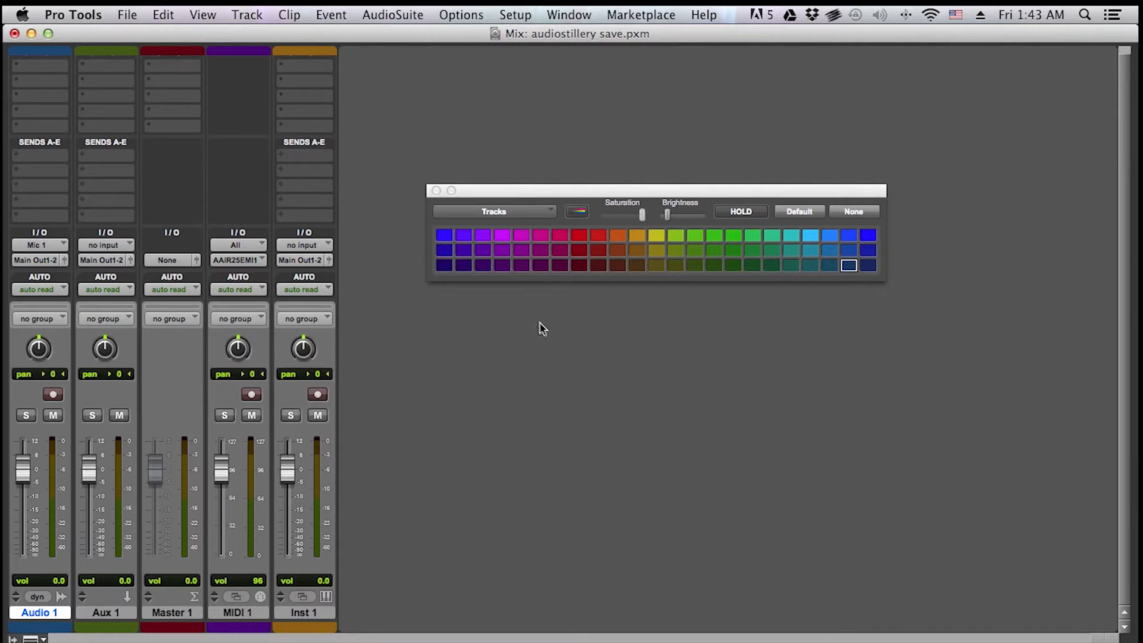
left_click(436, 190)
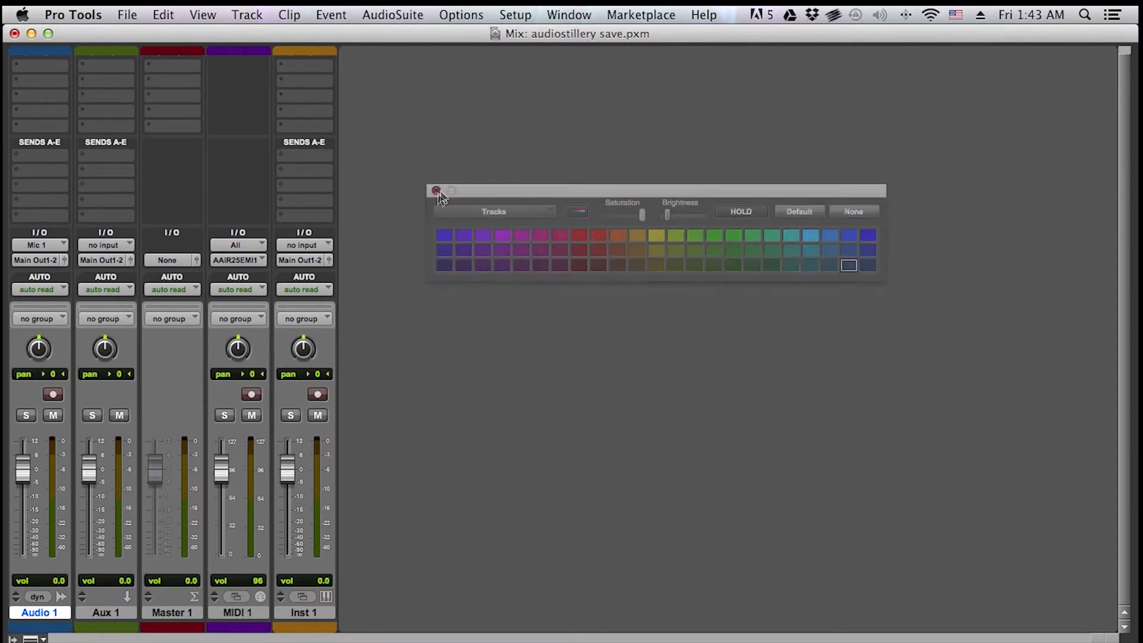
Step: Open the color palette for the Aux 1 track
double_click(117, 629)
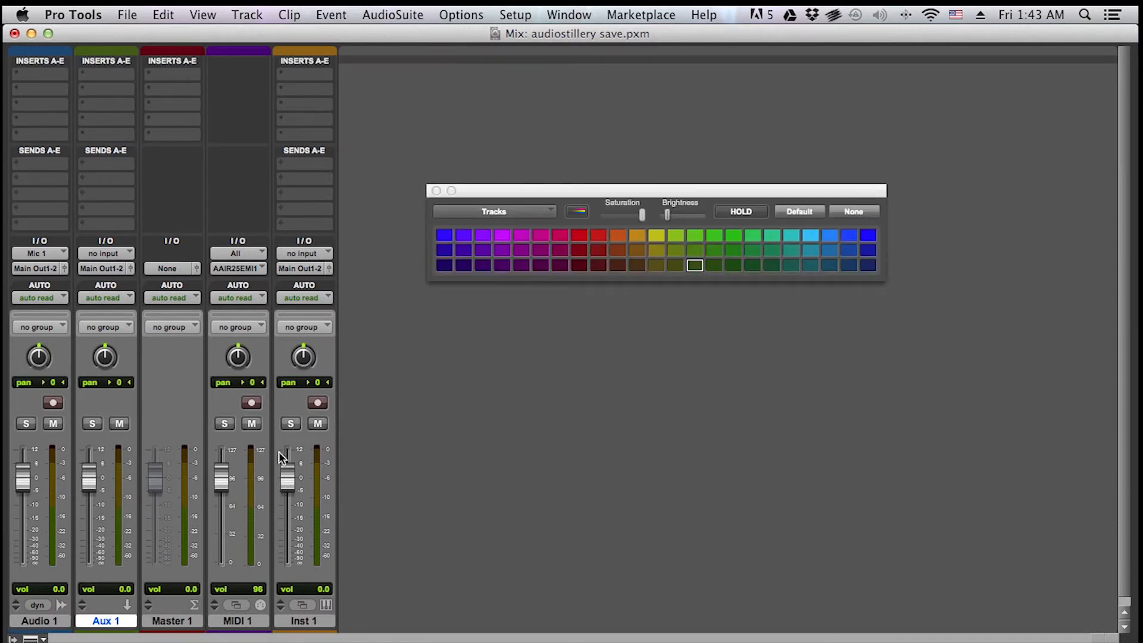
scroll(320, 210, "down", 1)
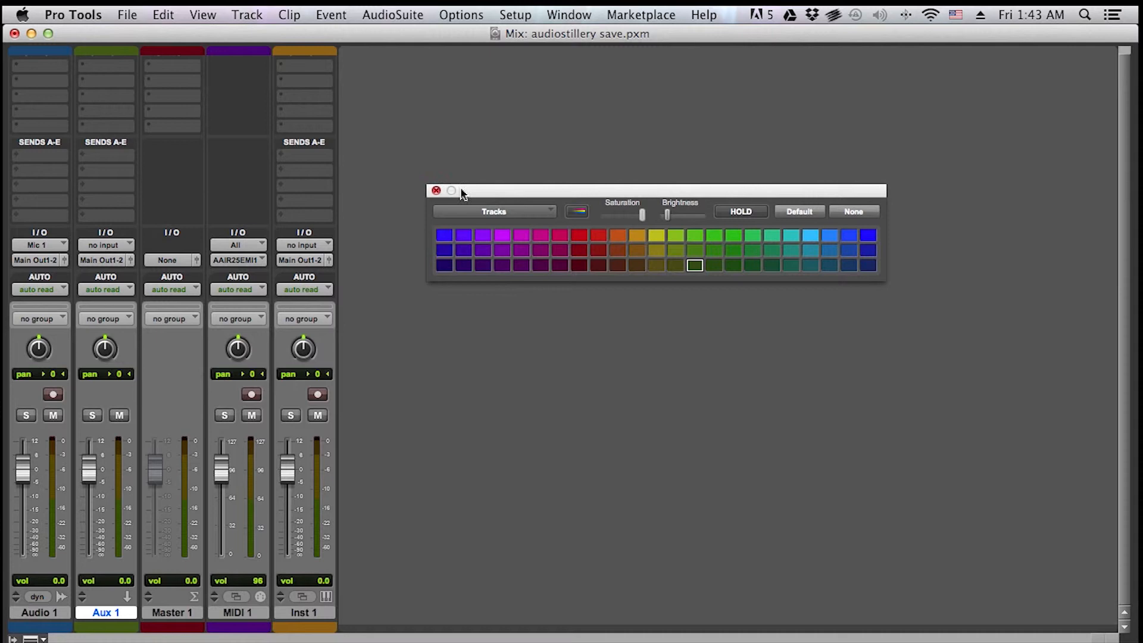
Step: Reposition the color palette, turn on track coloring of the channel strips and raise the brightness to about mid-range
left_click_drag(472, 196, 435, 238)
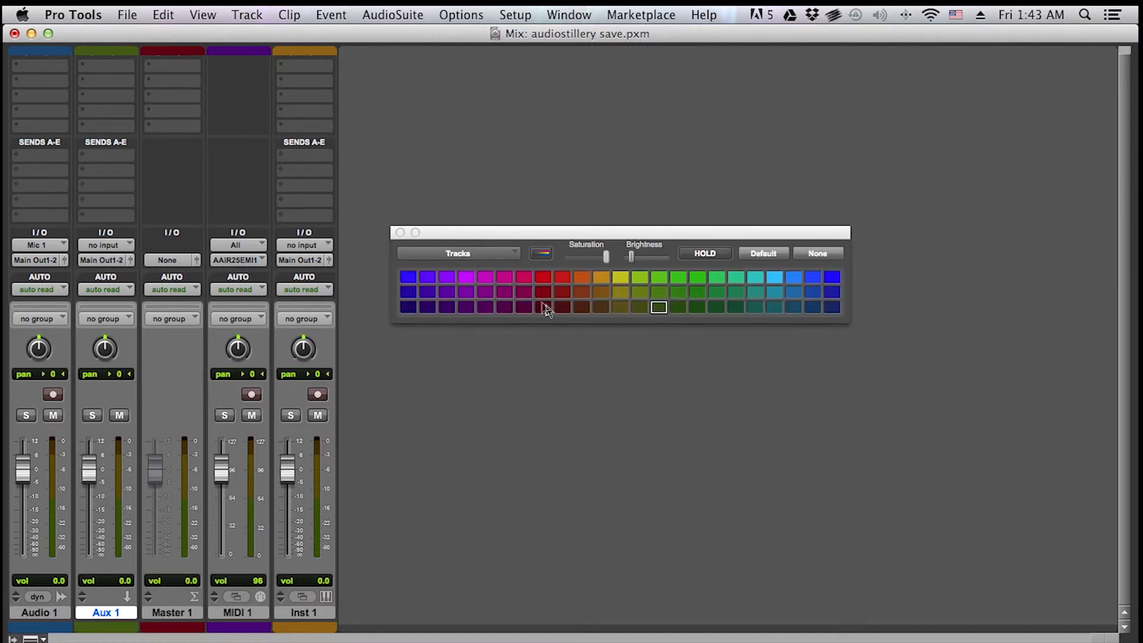
left_click(541, 254)
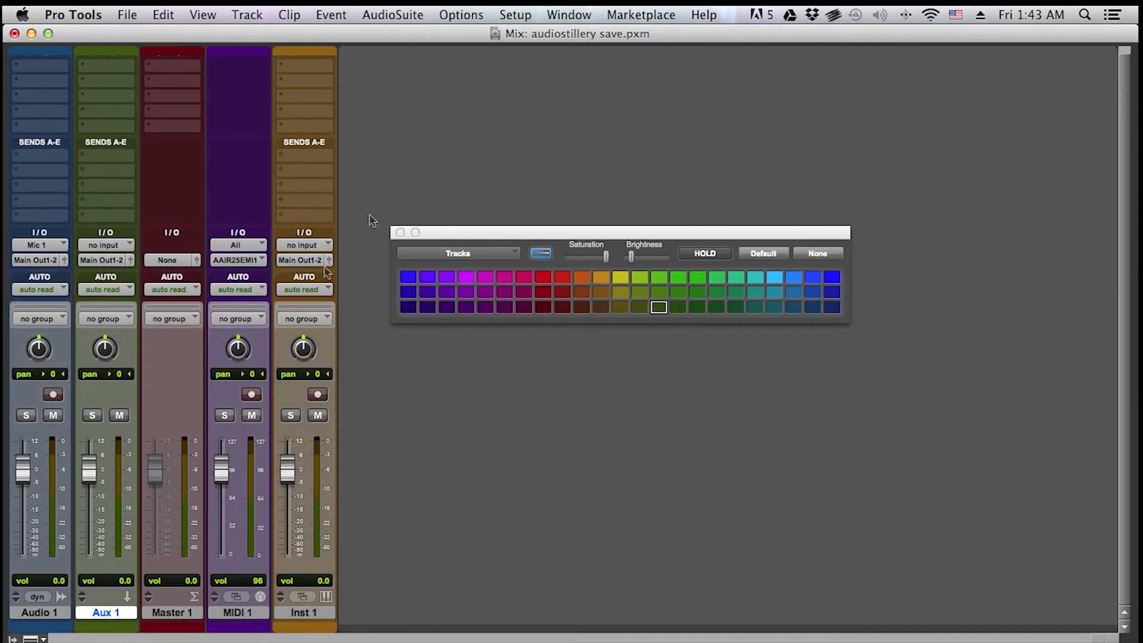
left_click_drag(609, 257, 657, 265)
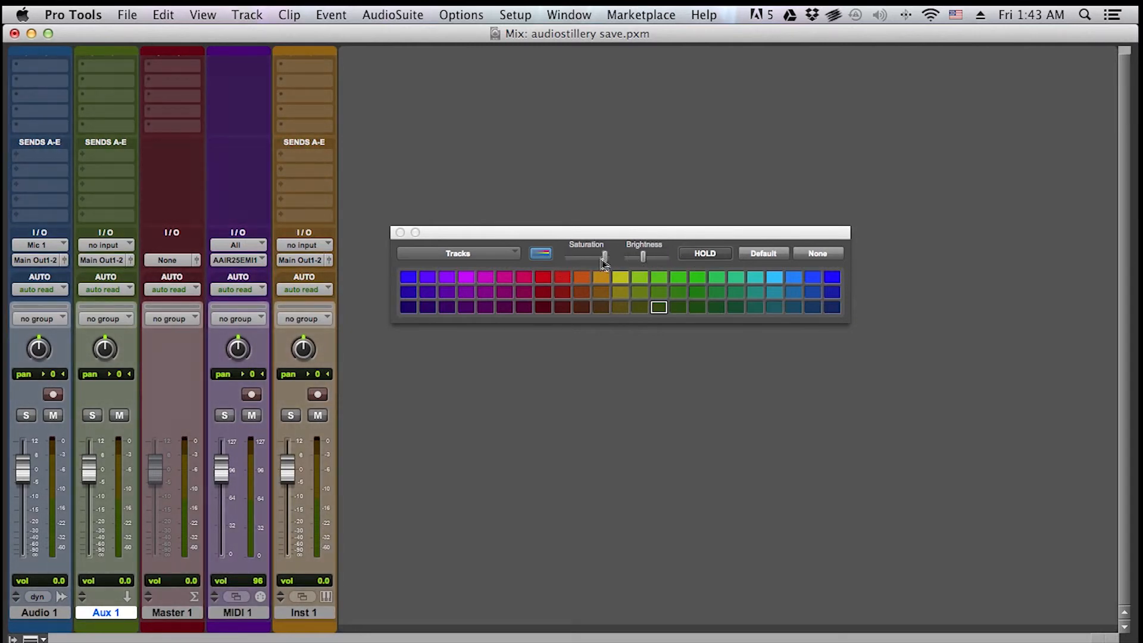
Step: Color the Audio 1 track bright red and the Aux 1 track bright green
double_click(40, 611)
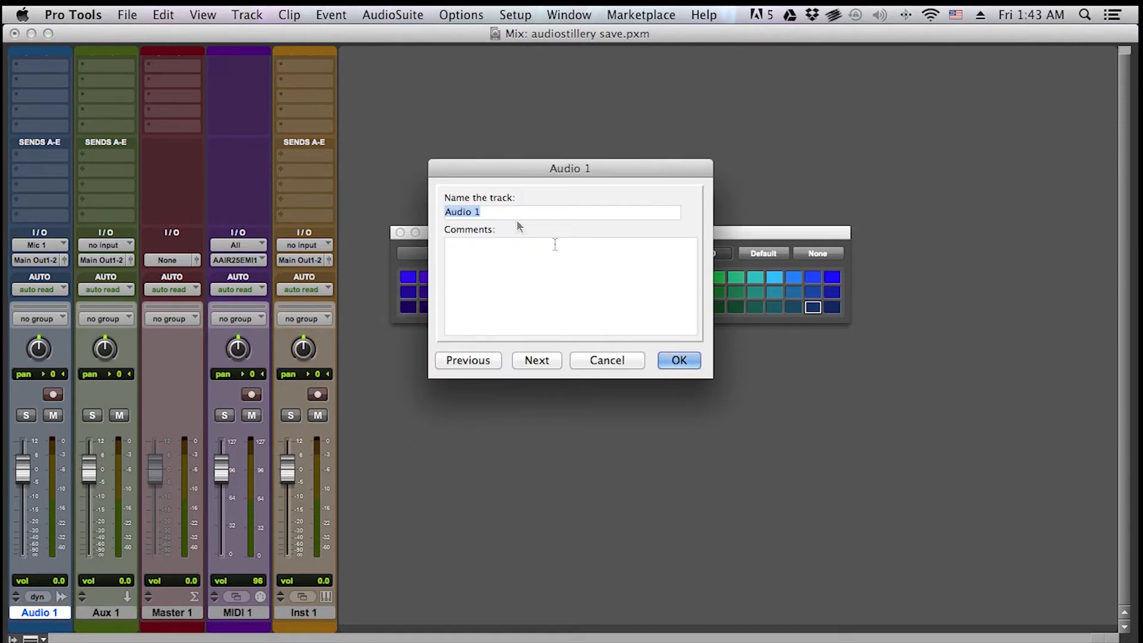
left_click(625, 364)
left_click(546, 278)
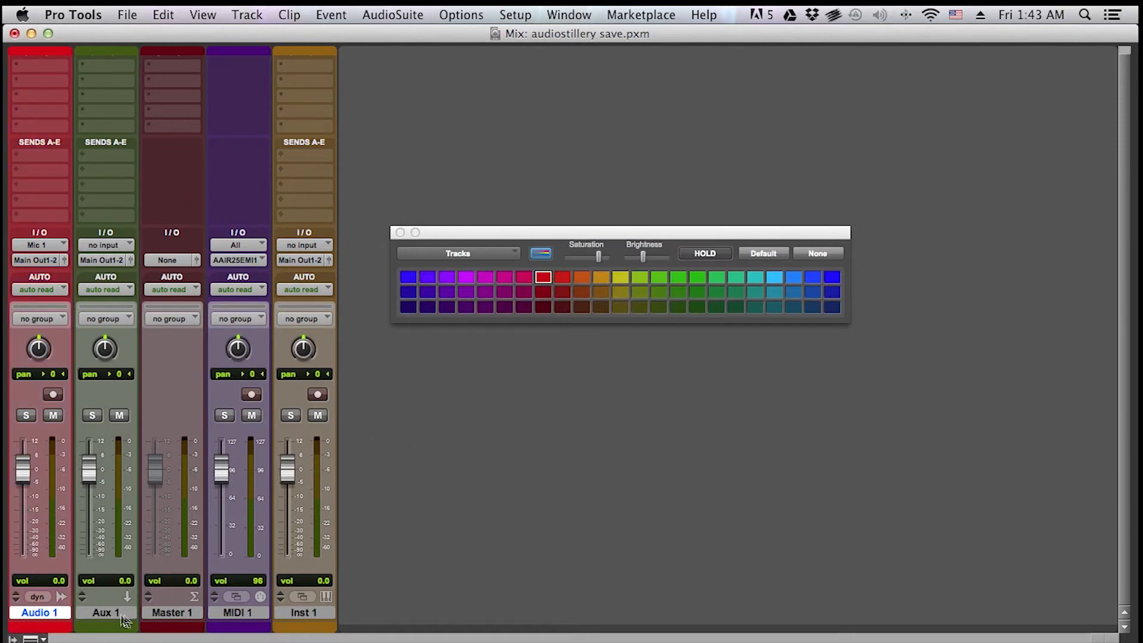
left_click(125, 617)
left_click(659, 277)
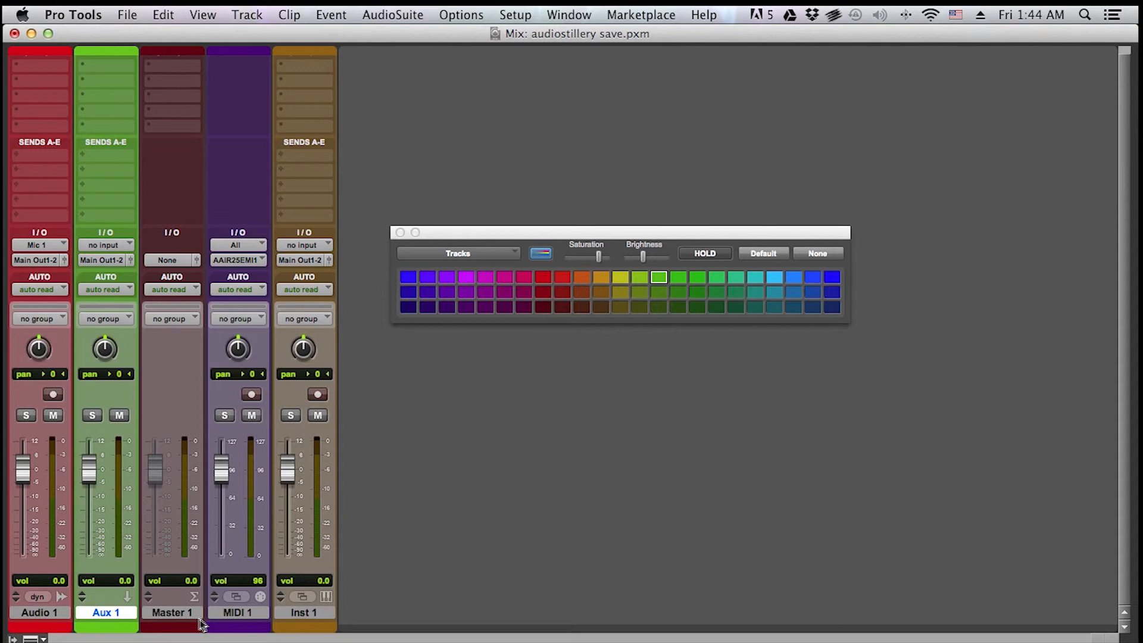
Step: Color the Master 1 track magenta, the MIDI 1 track light blue and the Inst 1 track bright green
left_click(201, 618)
left_click(466, 276)
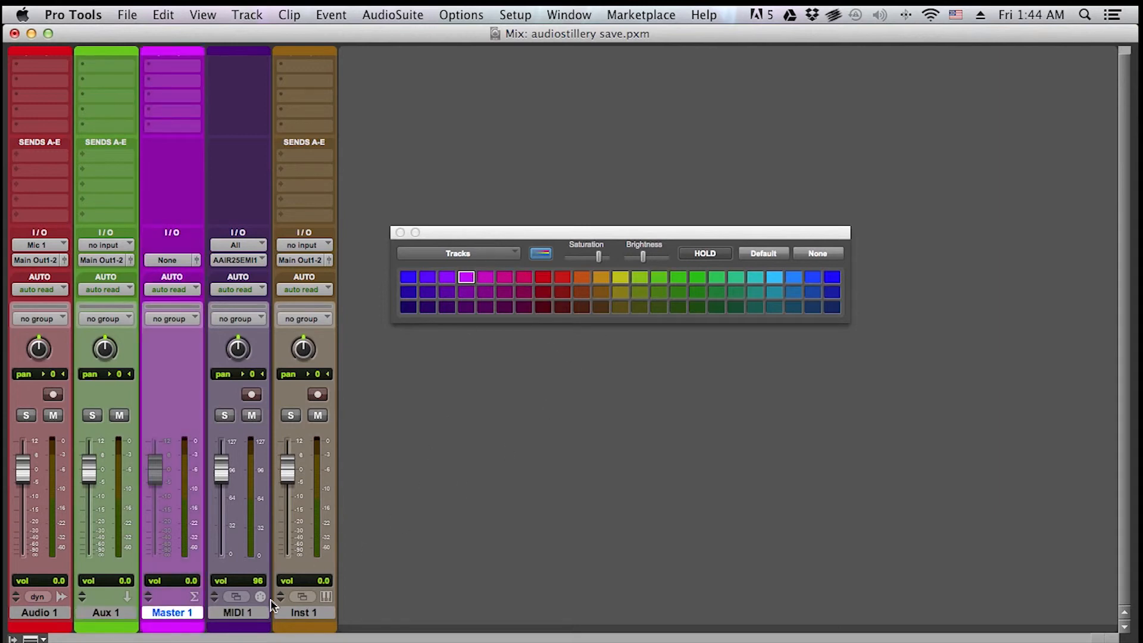
left_click(253, 616)
left_click(794, 277)
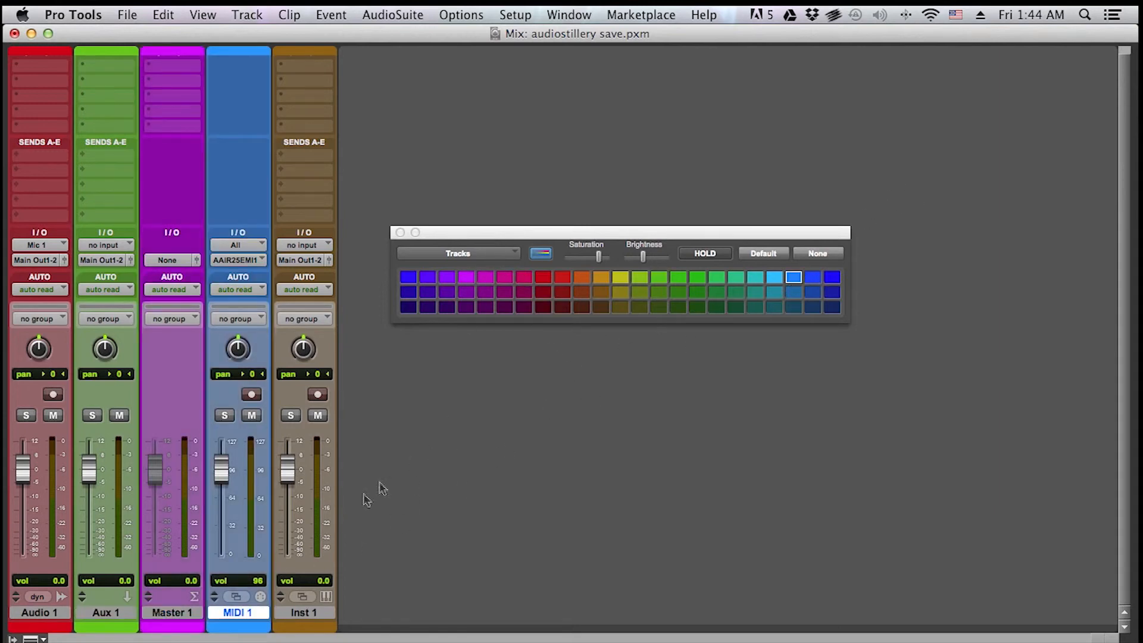
left_click(314, 618)
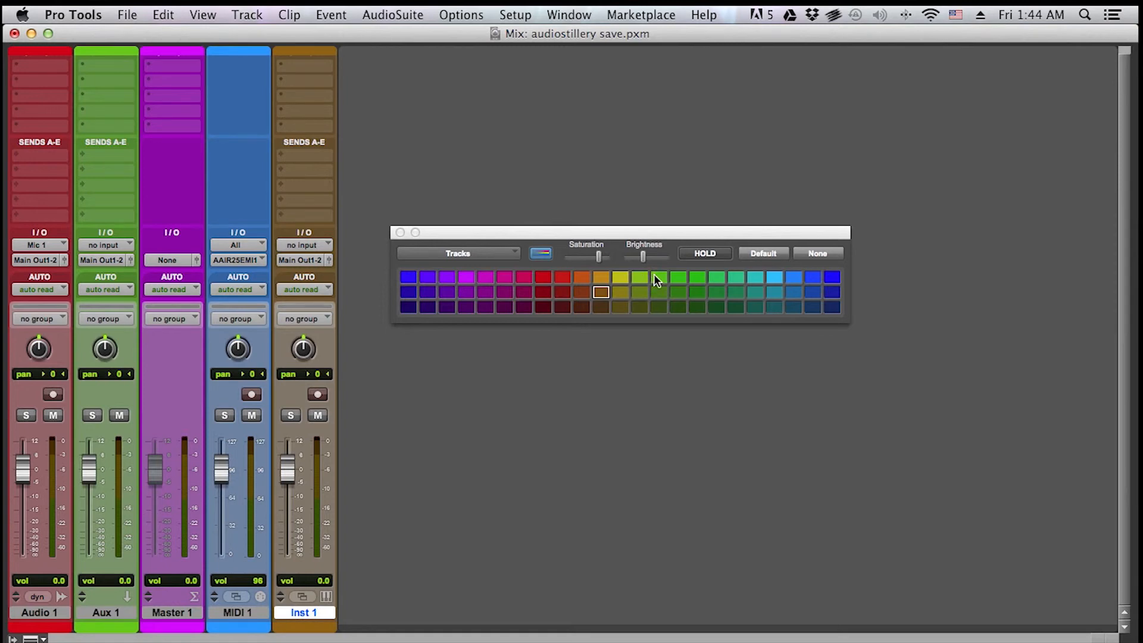
left_click(657, 279)
Step: Lower the color saturation to a muted level, leave the brightness at about mid-range and close the color palette
left_click_drag(643, 258, 694, 258)
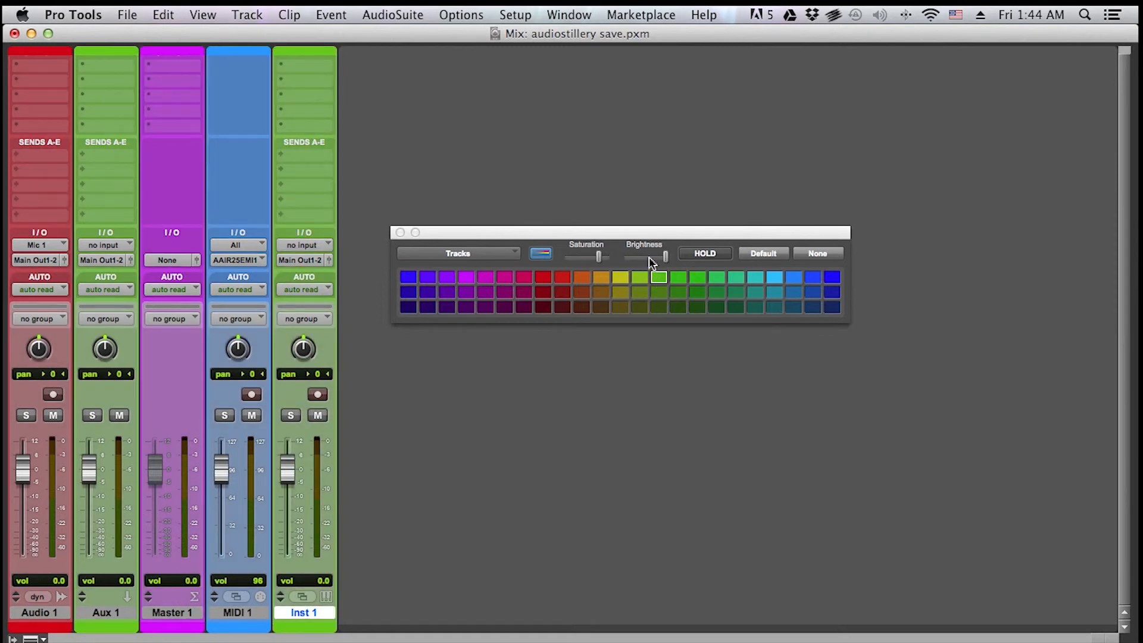
left_click(650, 257)
left_click_drag(598, 257, 571, 260)
left_click_drag(649, 260, 579, 258)
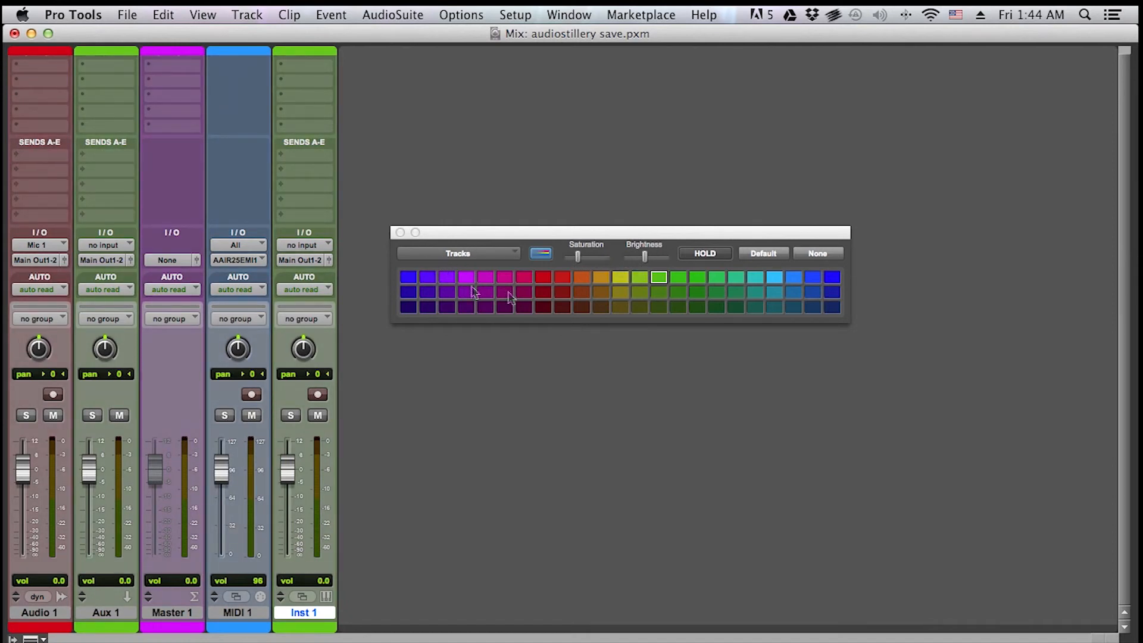
left_click(400, 232)
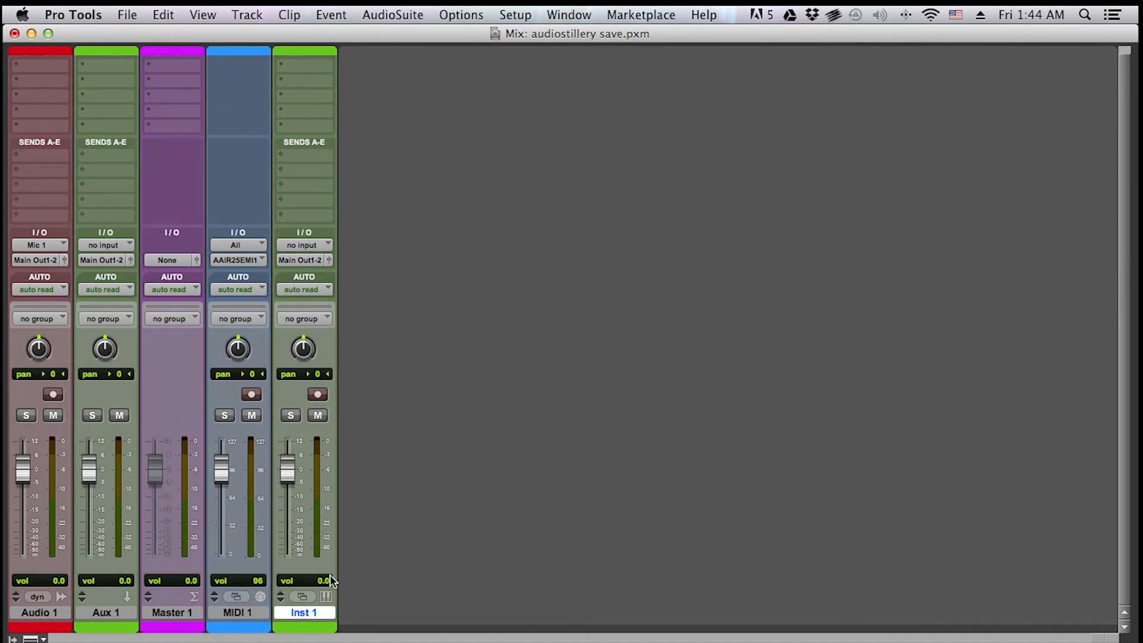
Step: Select the Master 1 through Inst 1 tracks together, color them all orange-red and close the color palette
left_click(265, 612)
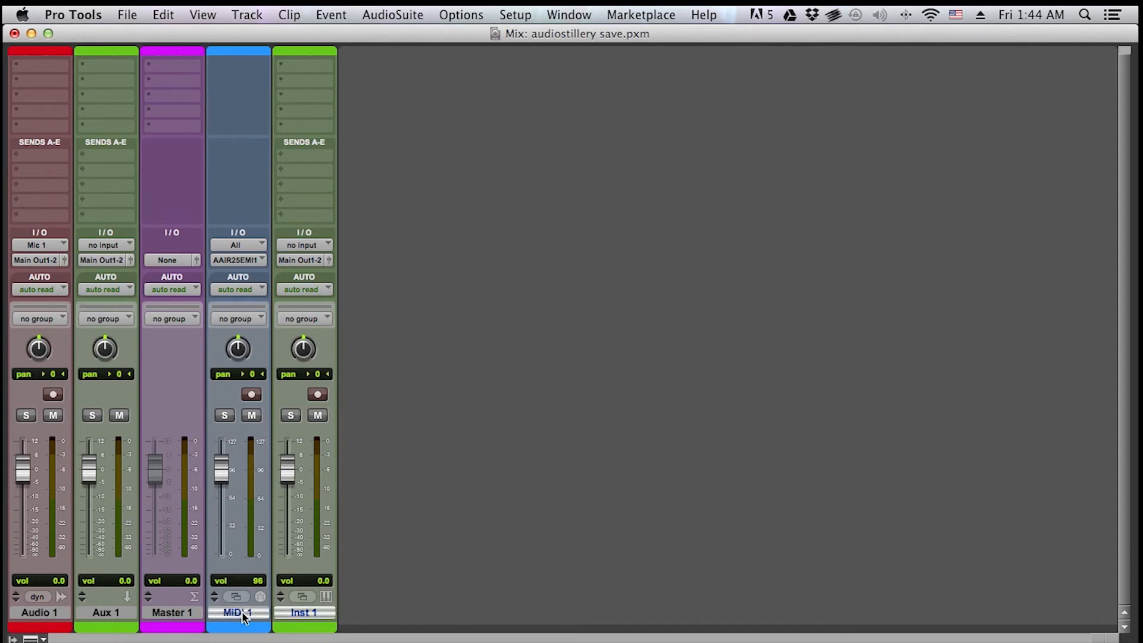
left_click(314, 609)
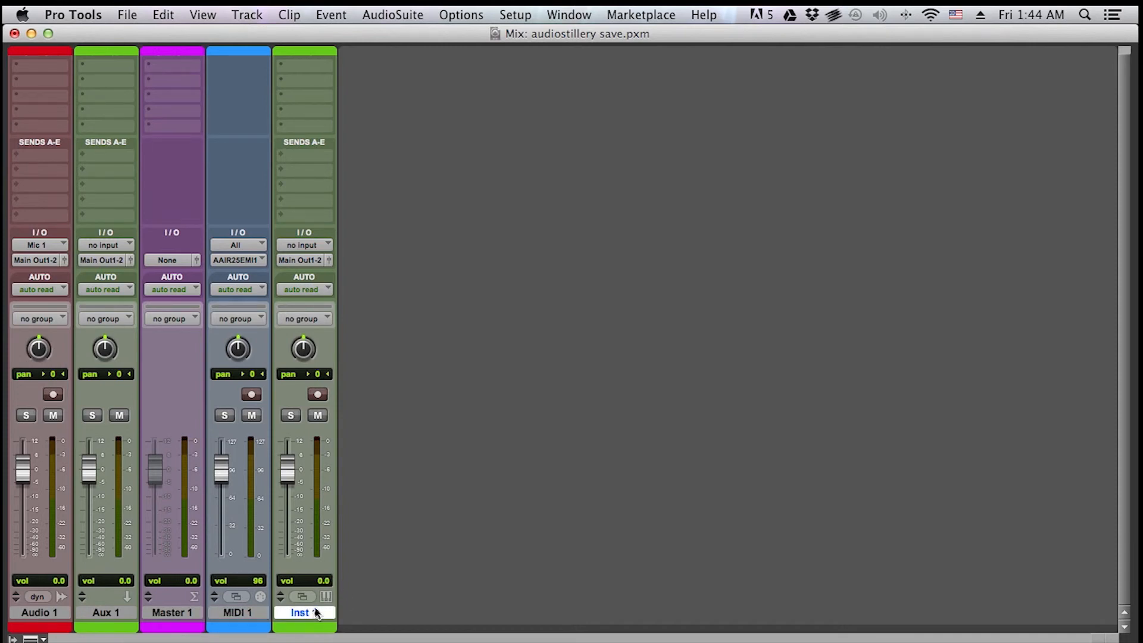
left_click(184, 613, "shift")
double_click(190, 626)
left_click(562, 277)
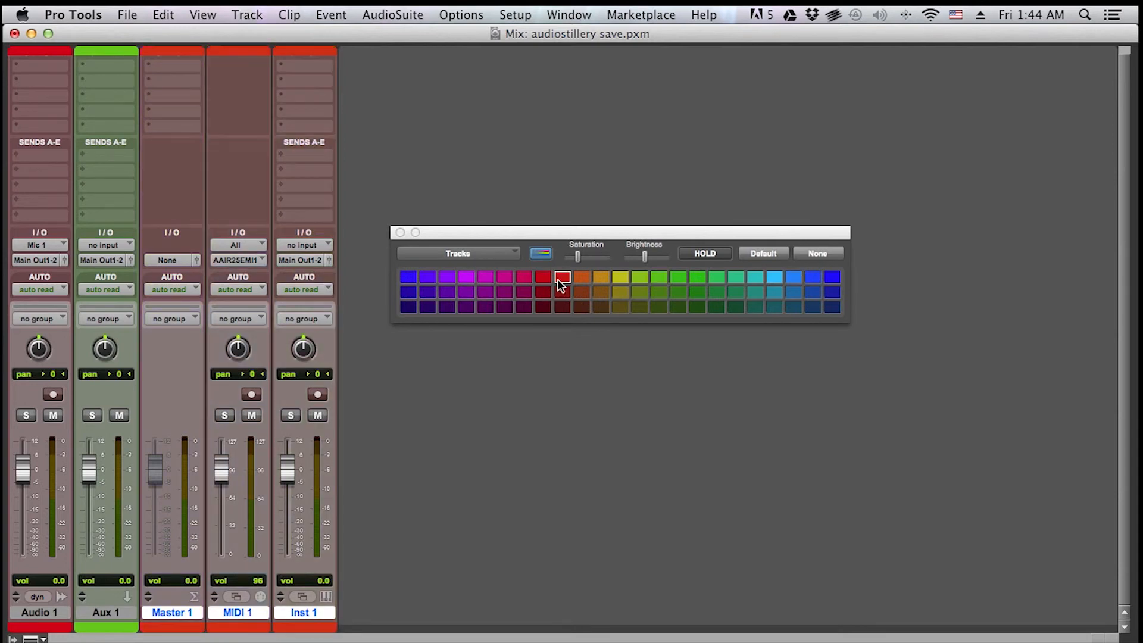
left_click(400, 232)
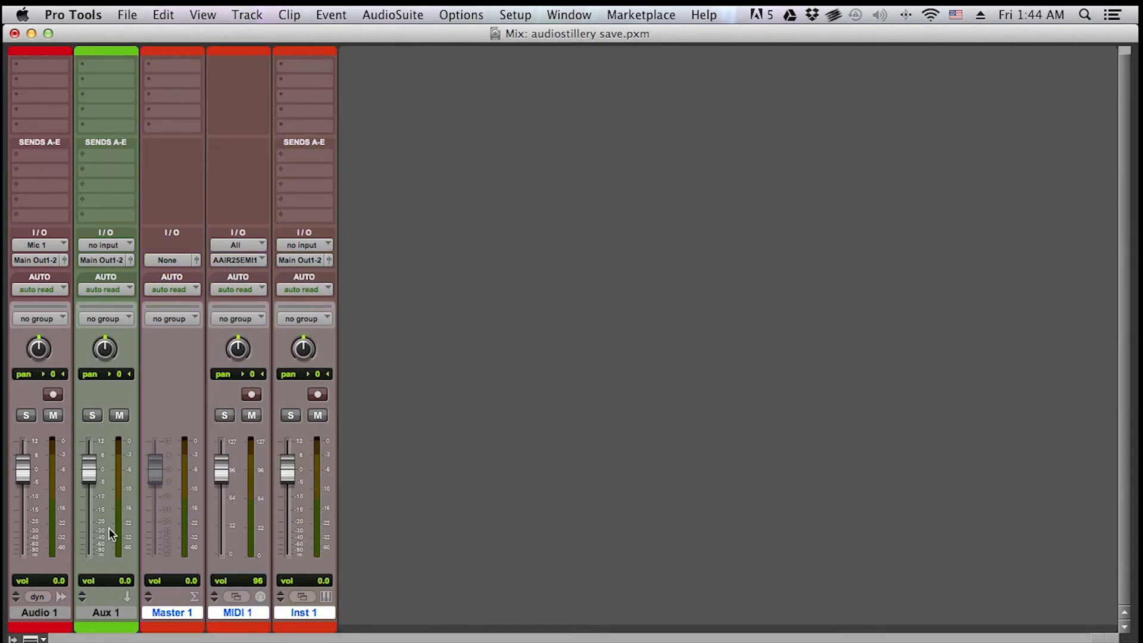
Step: Select the Aux 1, Master 1, MIDI 1 and Inst 1 tracks individually by their names
left_click(101, 615)
left_click(191, 613)
left_click(291, 608)
left_click(251, 615)
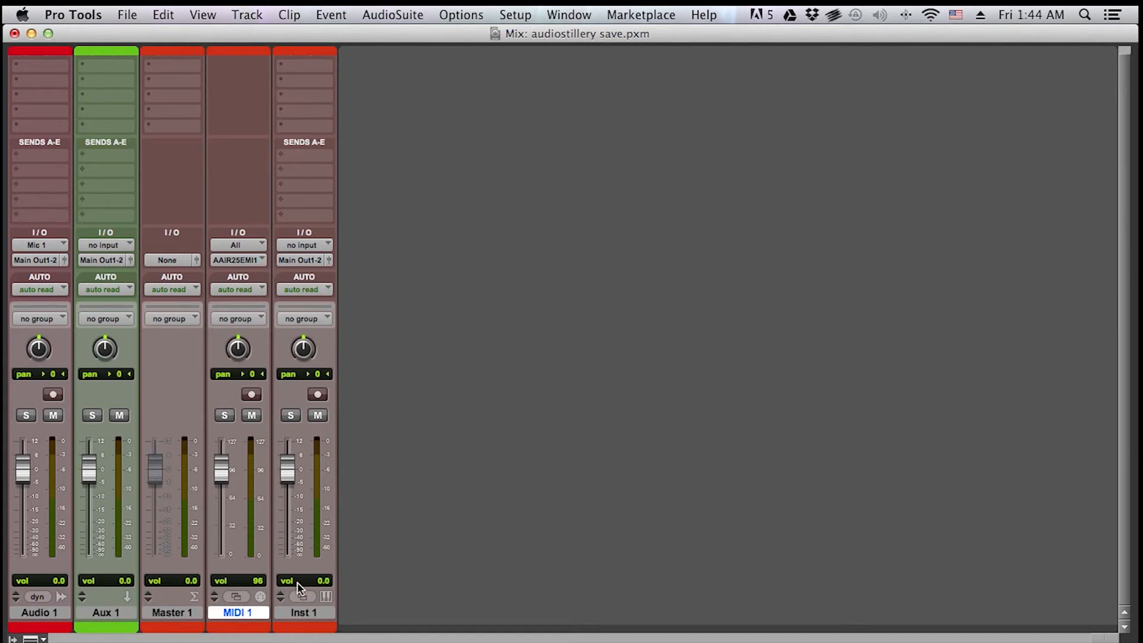
left_click(315, 611)
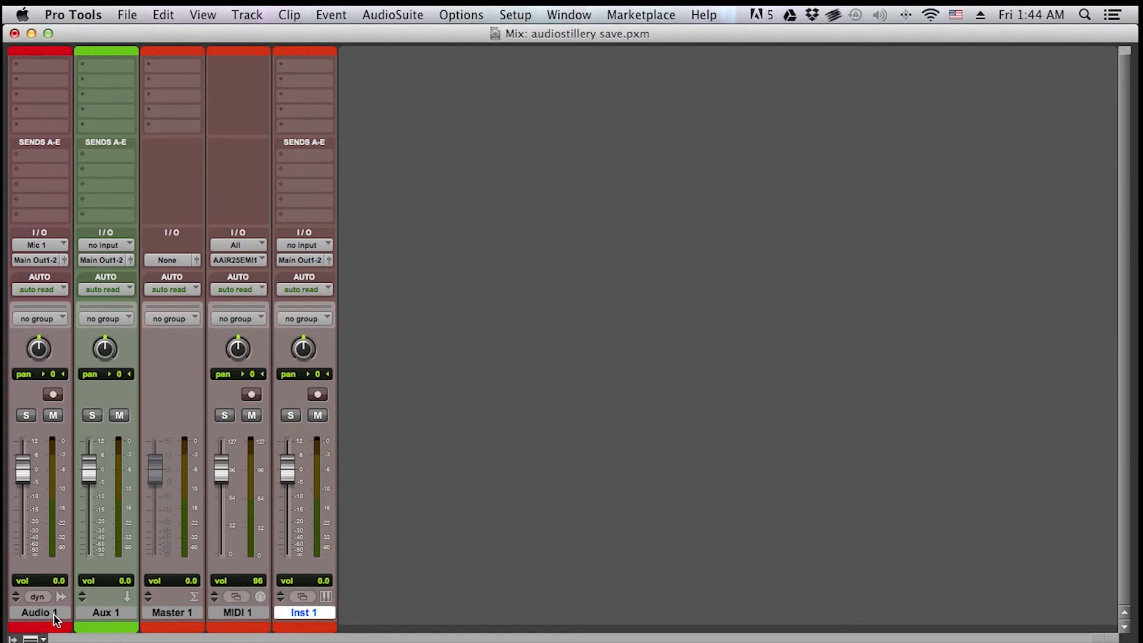
left_click(176, 616)
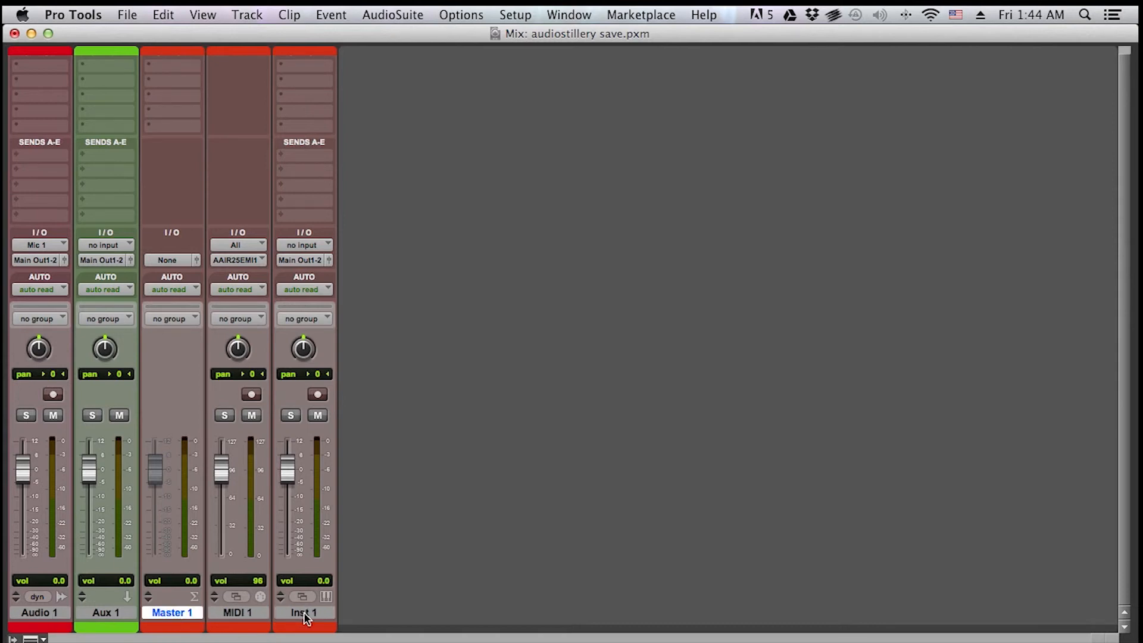
Step: Delete the Inst 1 track
left_click(306, 618)
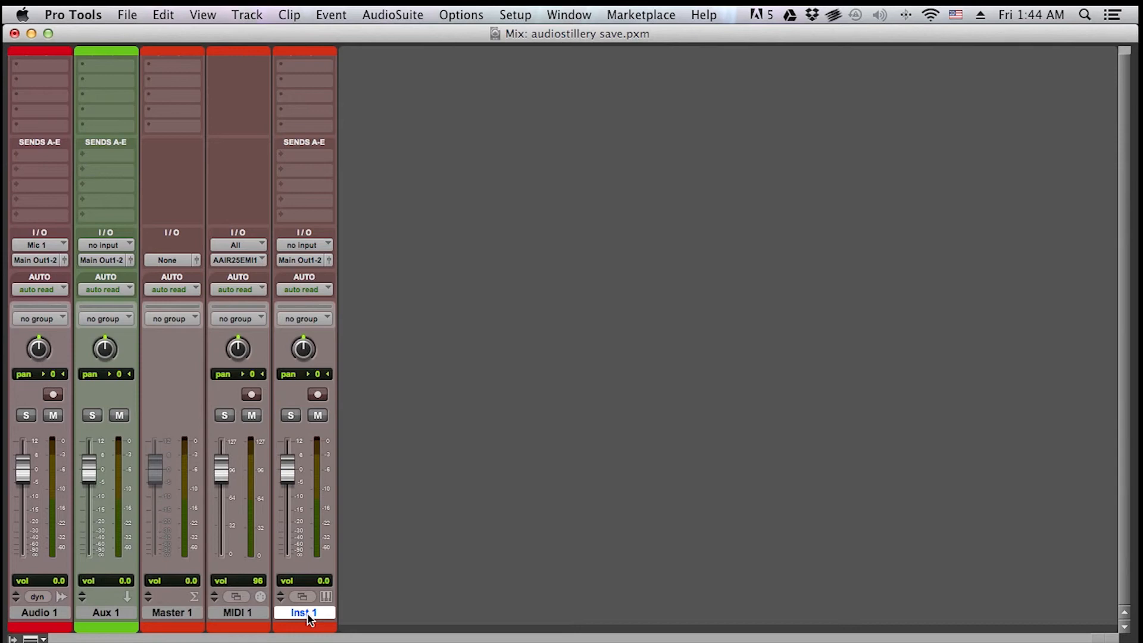
right_click(309, 618)
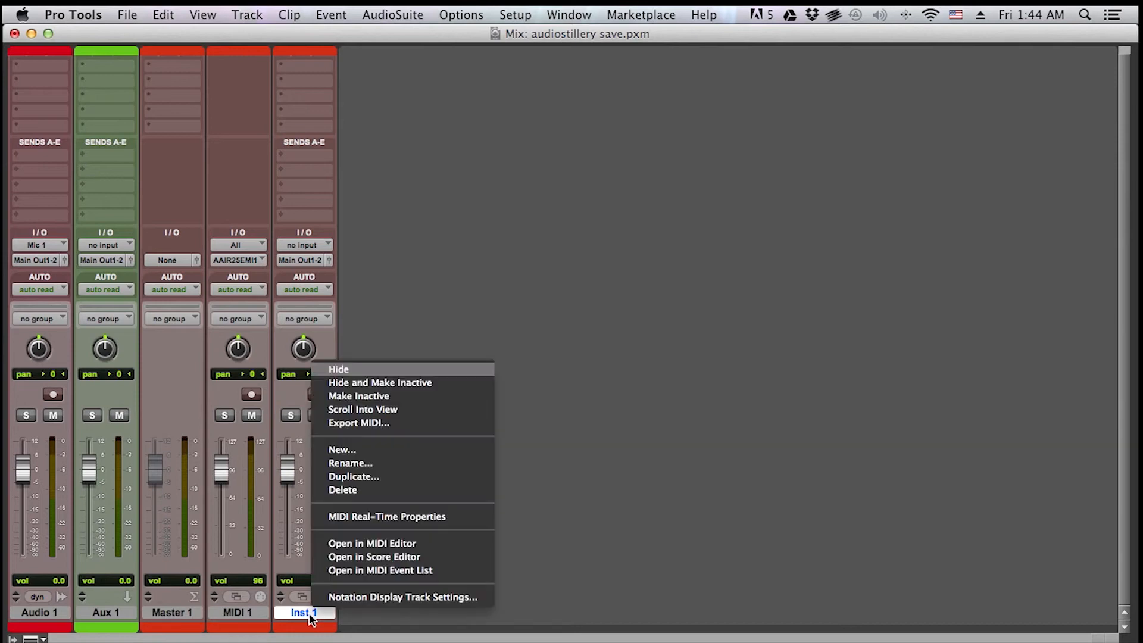
left_click(653, 565)
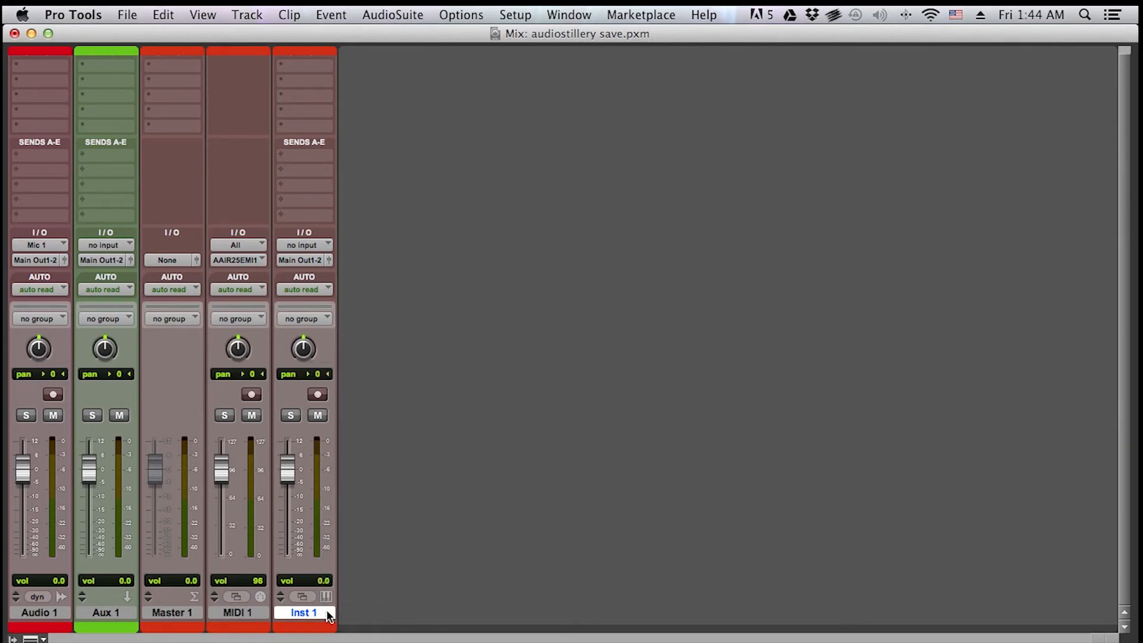
right_click(328, 617)
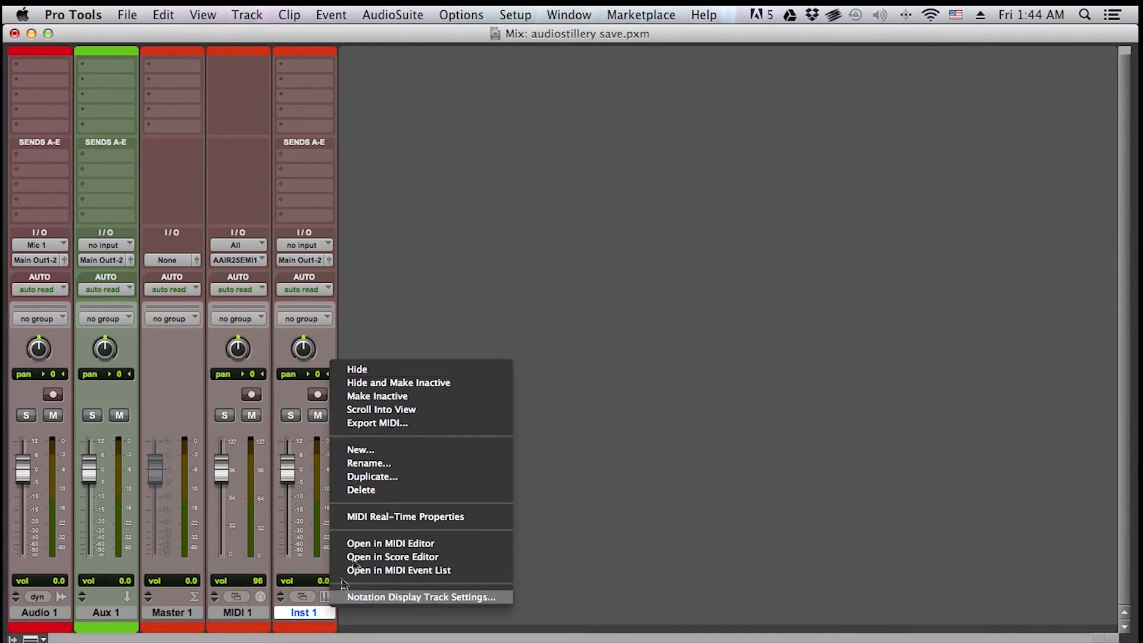
left_click(373, 488)
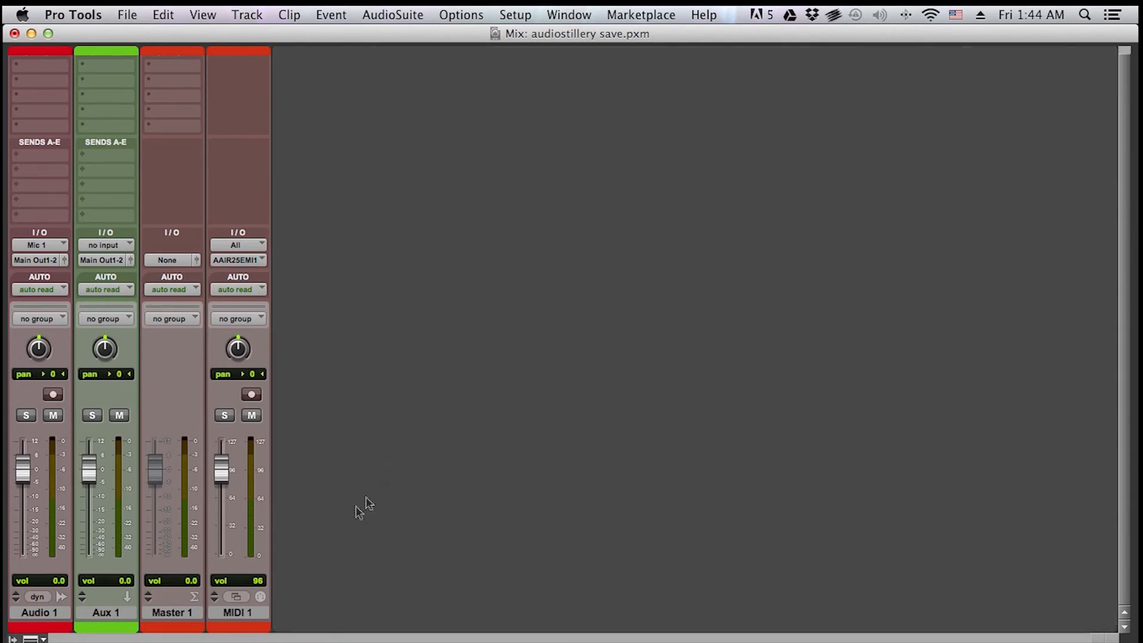
Step: Select the Audio 1 track and review its track options, such as Delete, without applying any
left_click(60, 617)
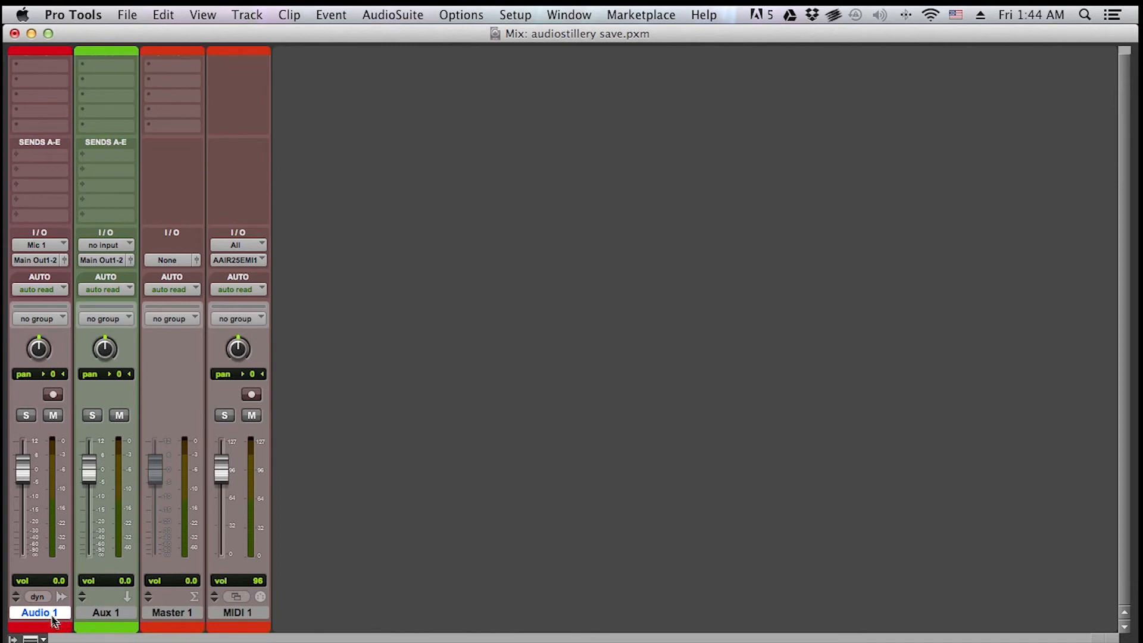
right_click(53, 613)
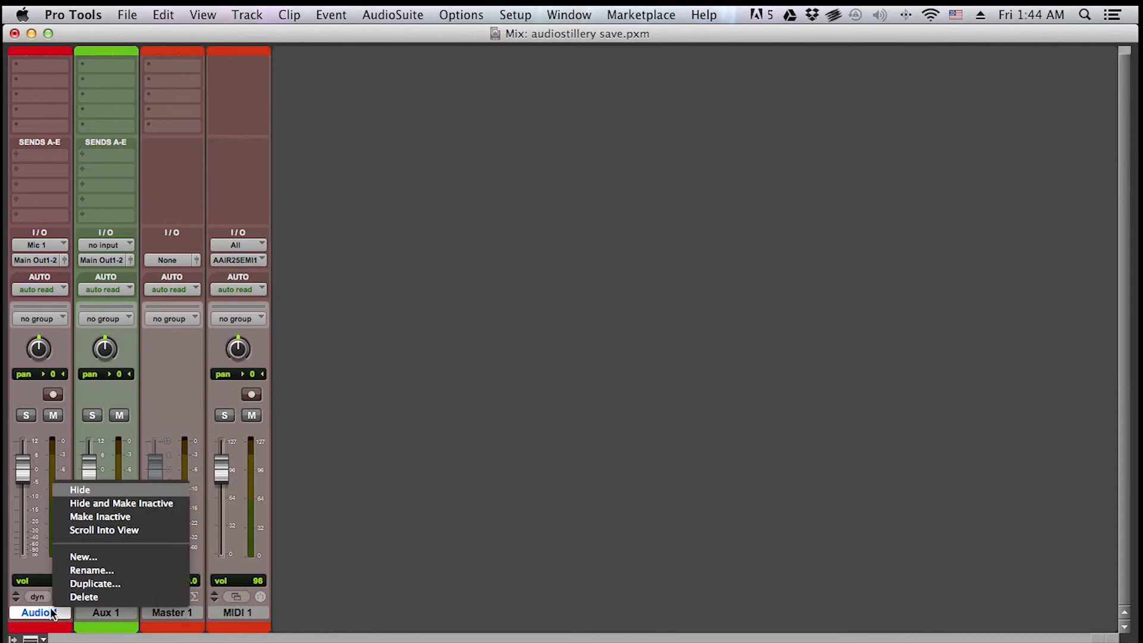
left_click(99, 597)
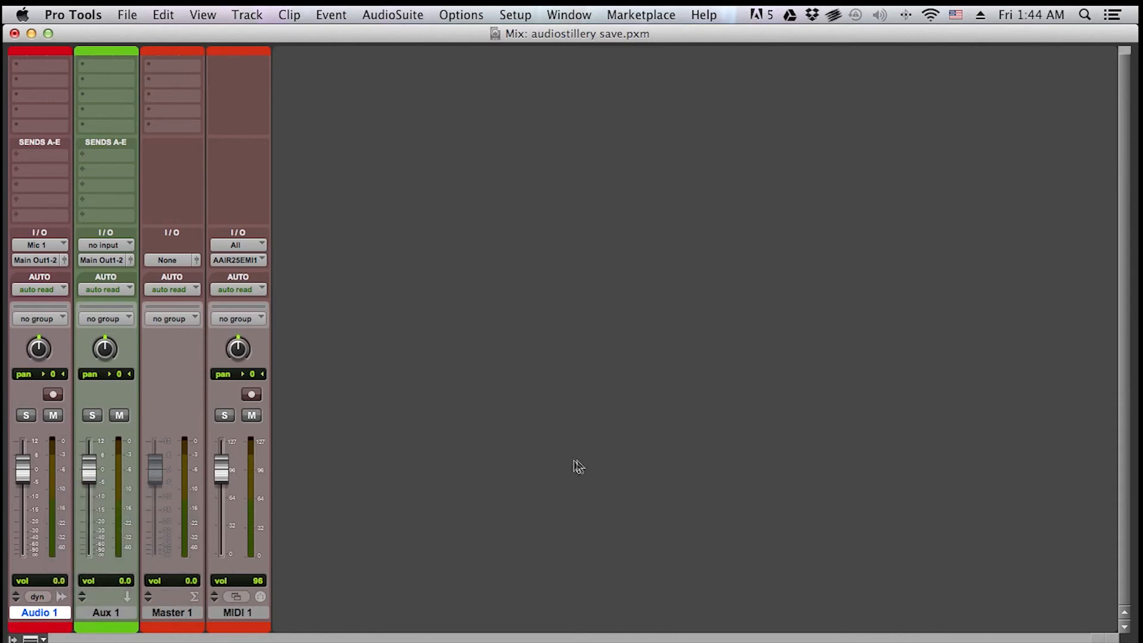
Step: Switch to the Edit window, show and hide the Clips list, and return to the Mix window
mouse_move(5, 635)
key("super+equal")
left_click(1125, 638)
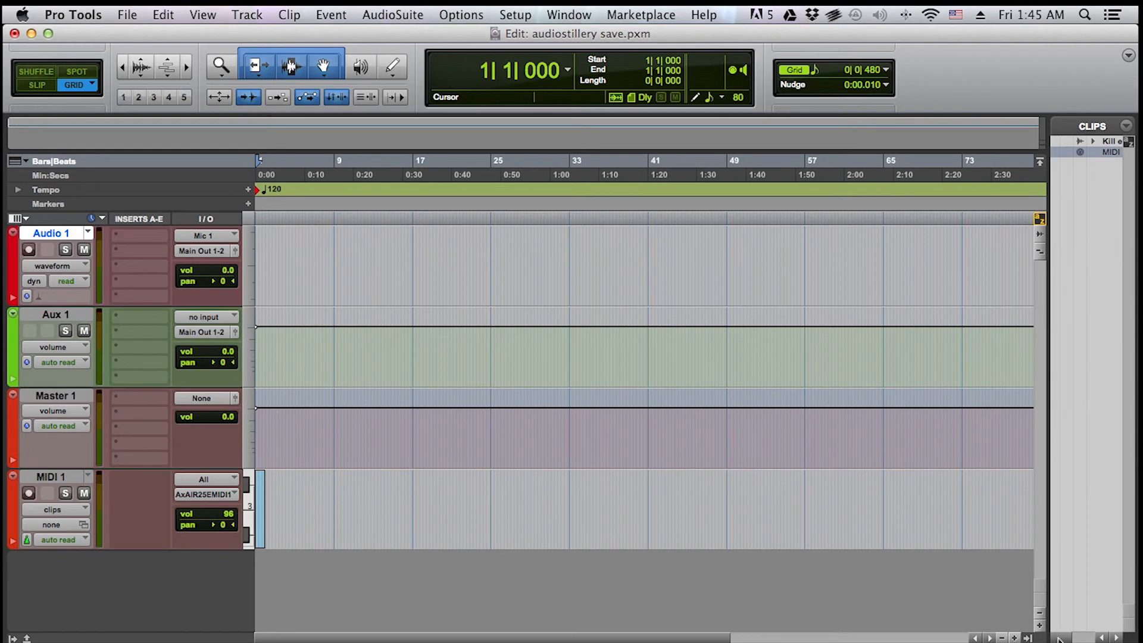
left_click(1029, 638)
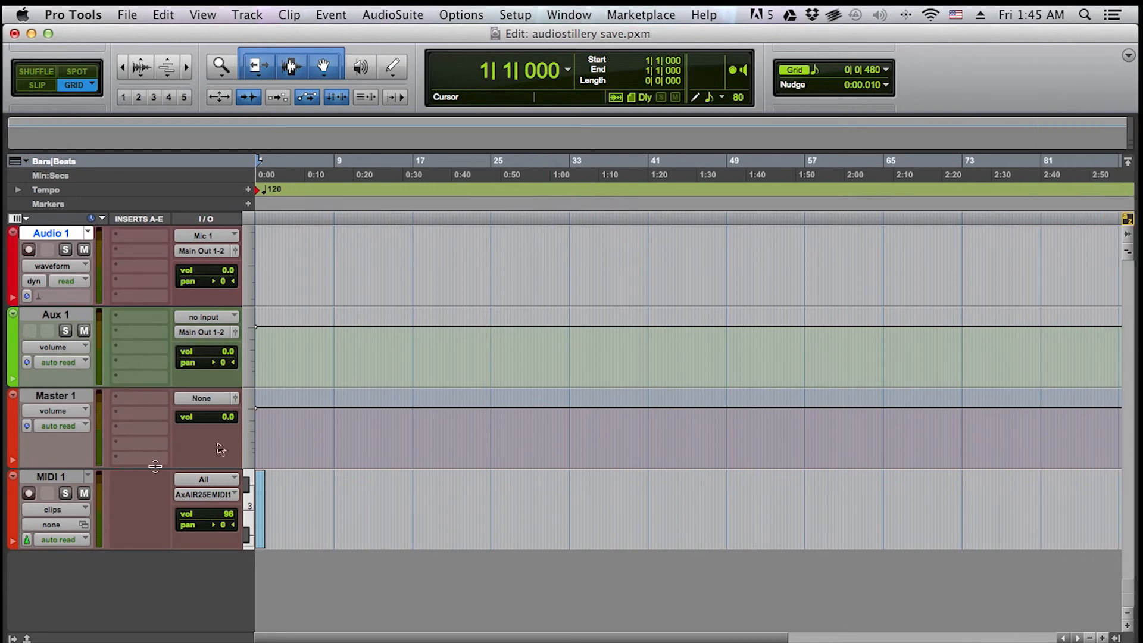
key("super+equal")
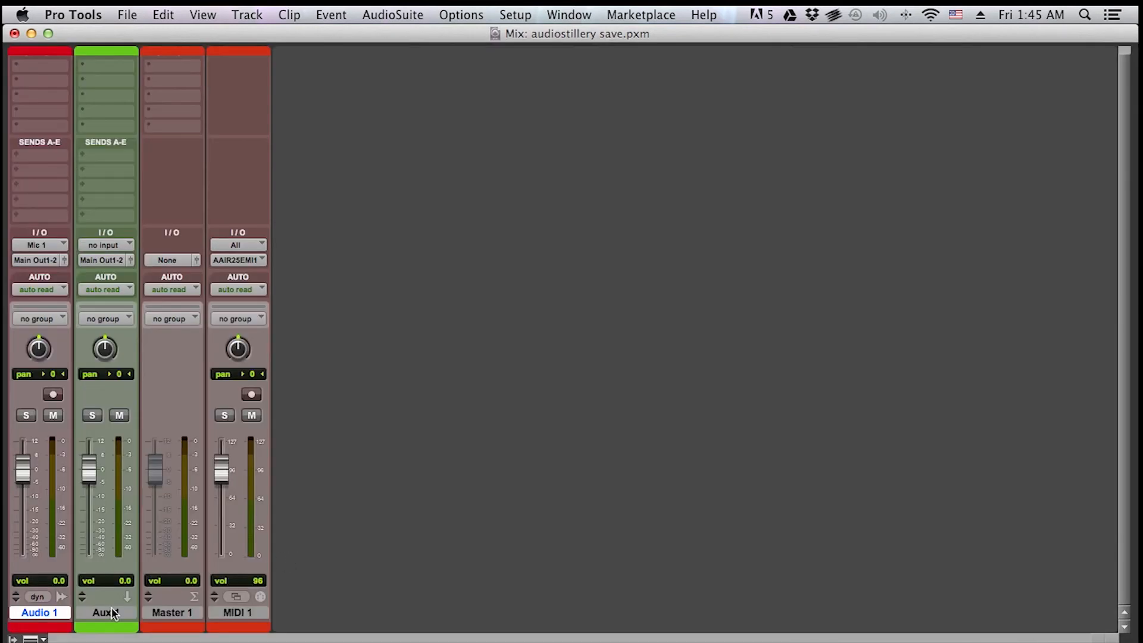
Step: Select all tracks from Audio 1 through MIDI 1 and delete them together with their active clips
left_click(237, 614, "shift")
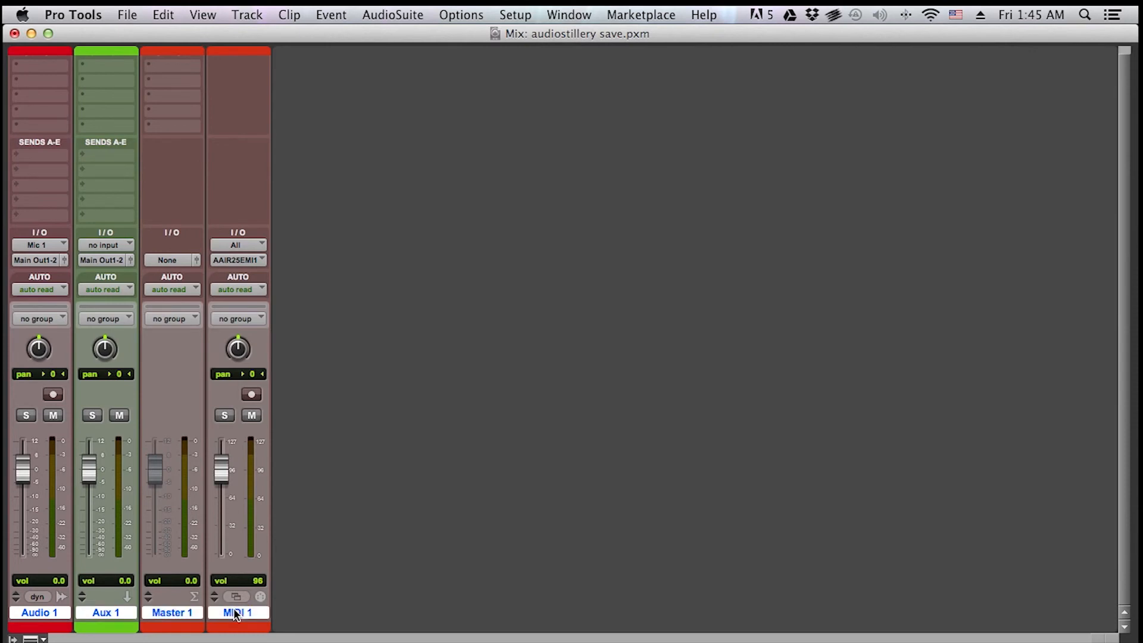
right_click(237, 616)
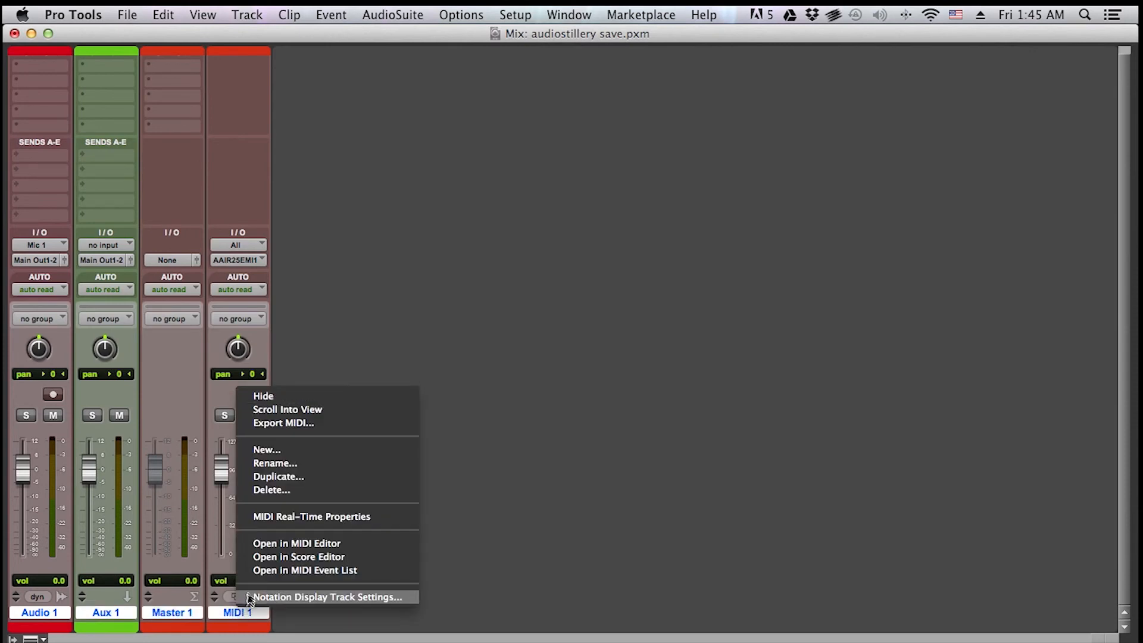
left_click(276, 490)
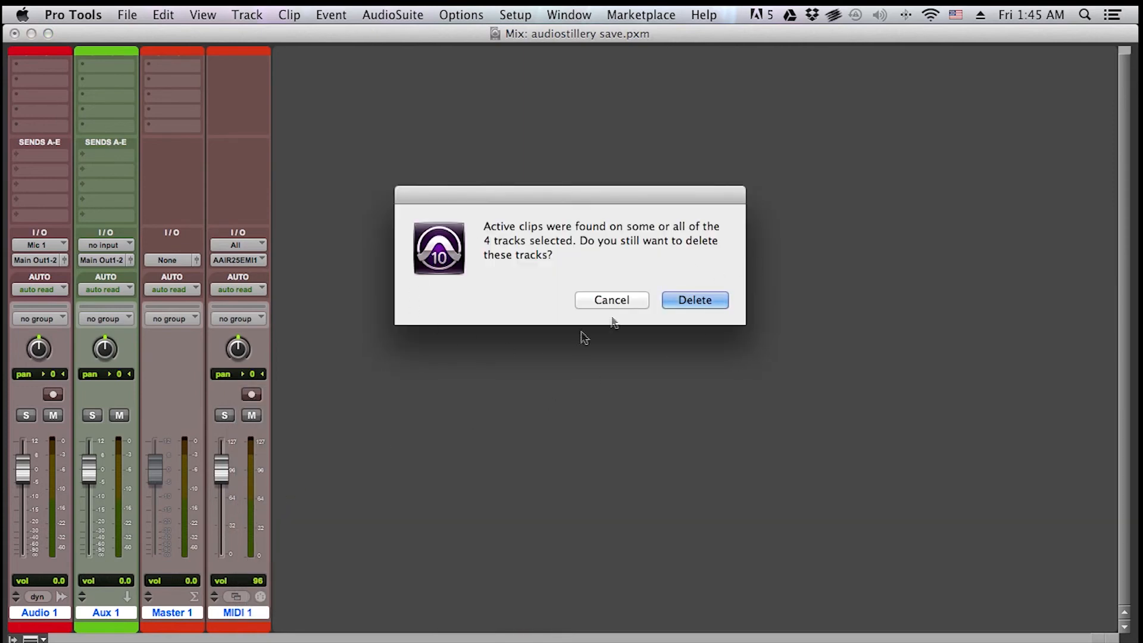
left_click(682, 303)
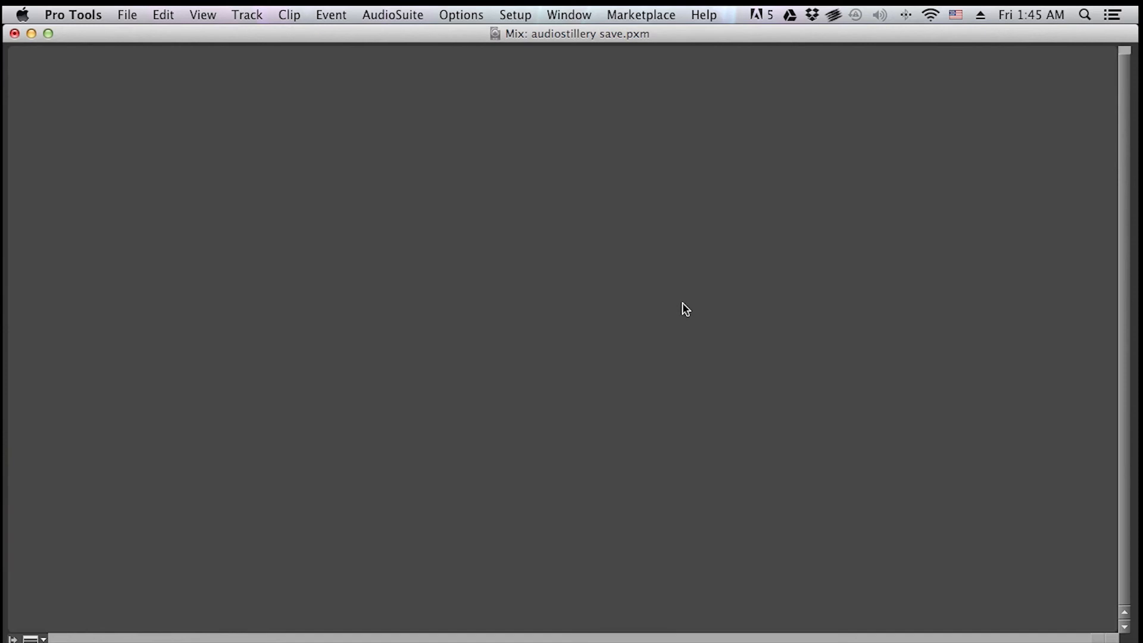
Step: Start a new tracks setup with a quantity of 6 and cycle through the track types back to Audio Track
key("super+shift+n")
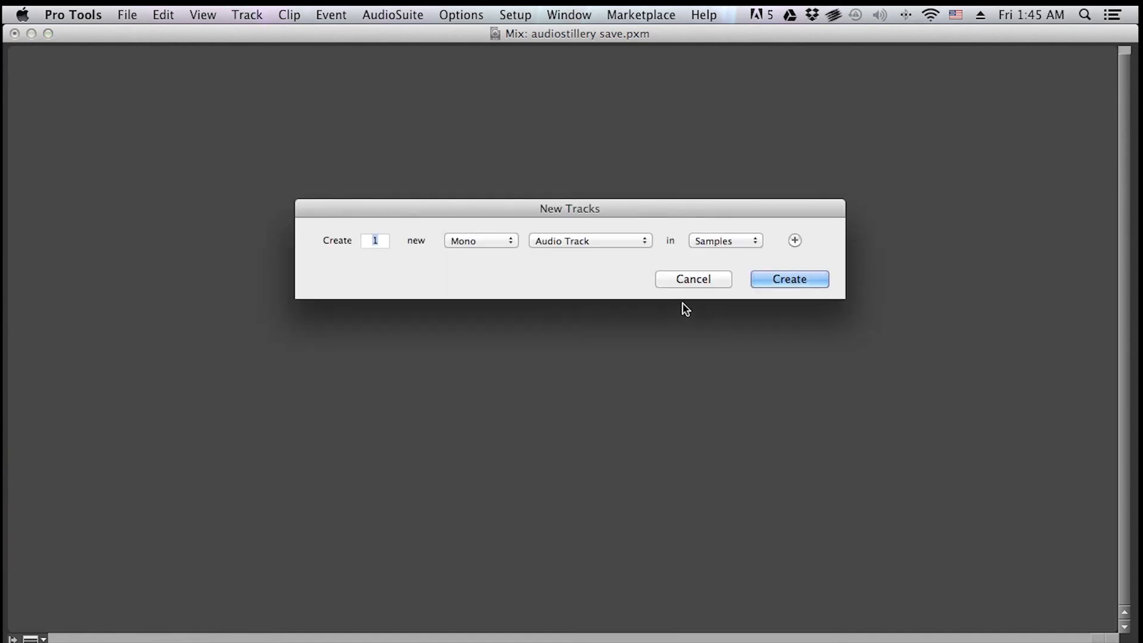
type("6")
key("super+Down")
key("super+Down")
key("super+Down")
key("super+Down")
key("super+Up")
key("super+Up")
key("super+Up")
key("super+Up")
Step: Make the six audio tracks stereo, add two further rows of one mono audio track each and create them all
key("super+Right")
key("shift+super+Down")
key("shift+super+Down")
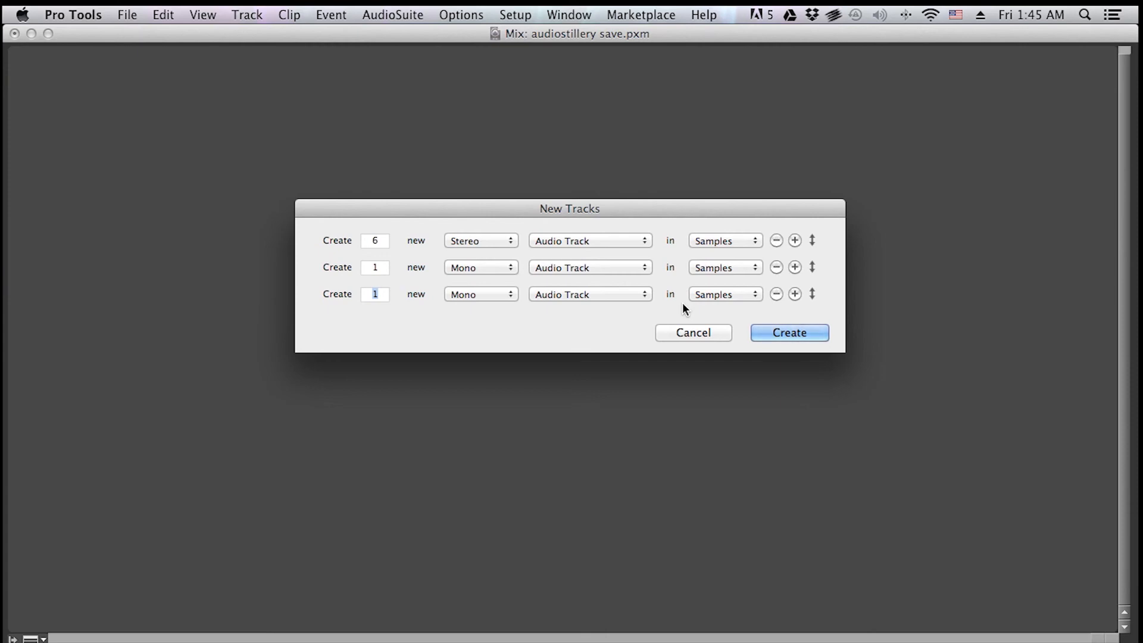
key("Return")
Step: Open the naming dialog for Audio 1, step forward and back through the neighboring tracks and close it without renaming any
double_click(36, 613)
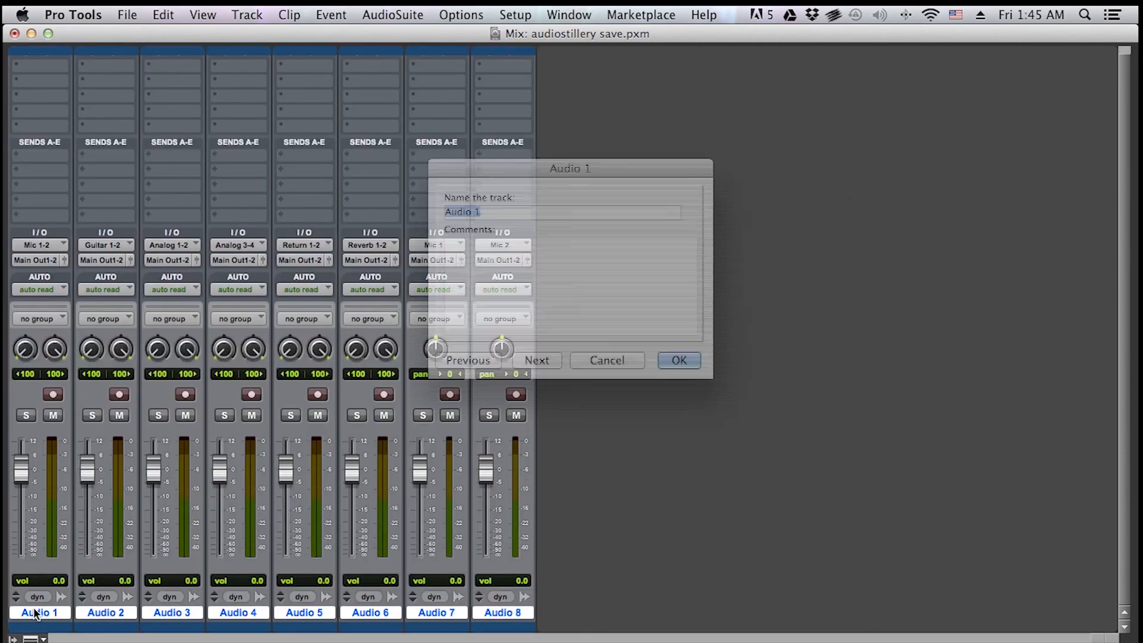
key("super+Right")
key("super+Right")
key("super+Right")
key("super+Right")
key("super+Right")
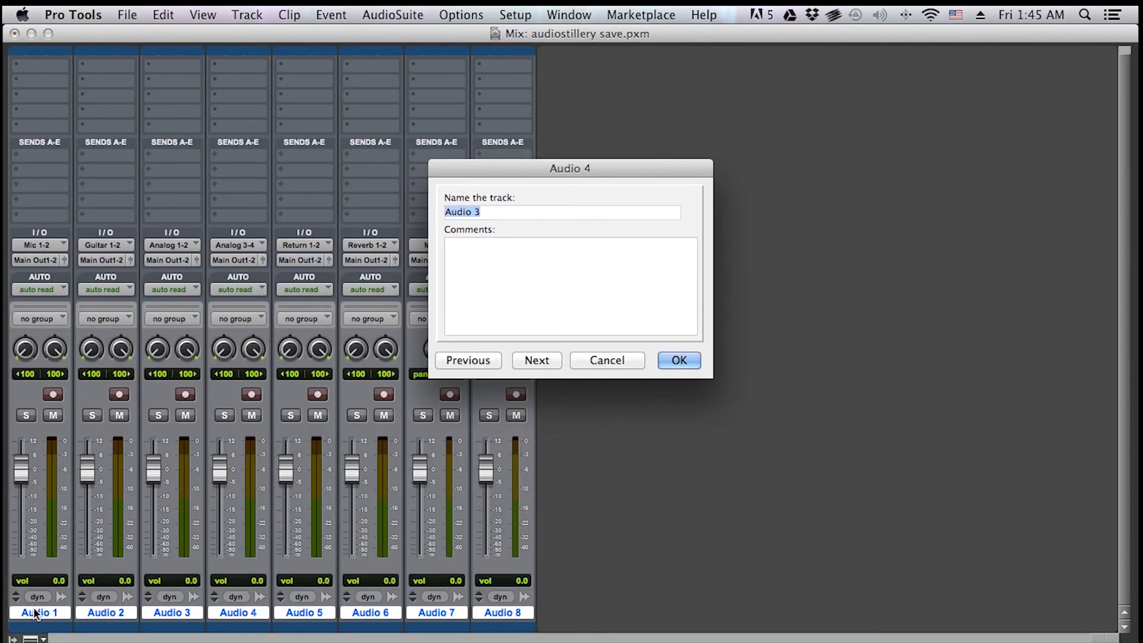
key("super+Left")
key("super+Left")
key("super+Left")
key("super+Right")
key("Return")
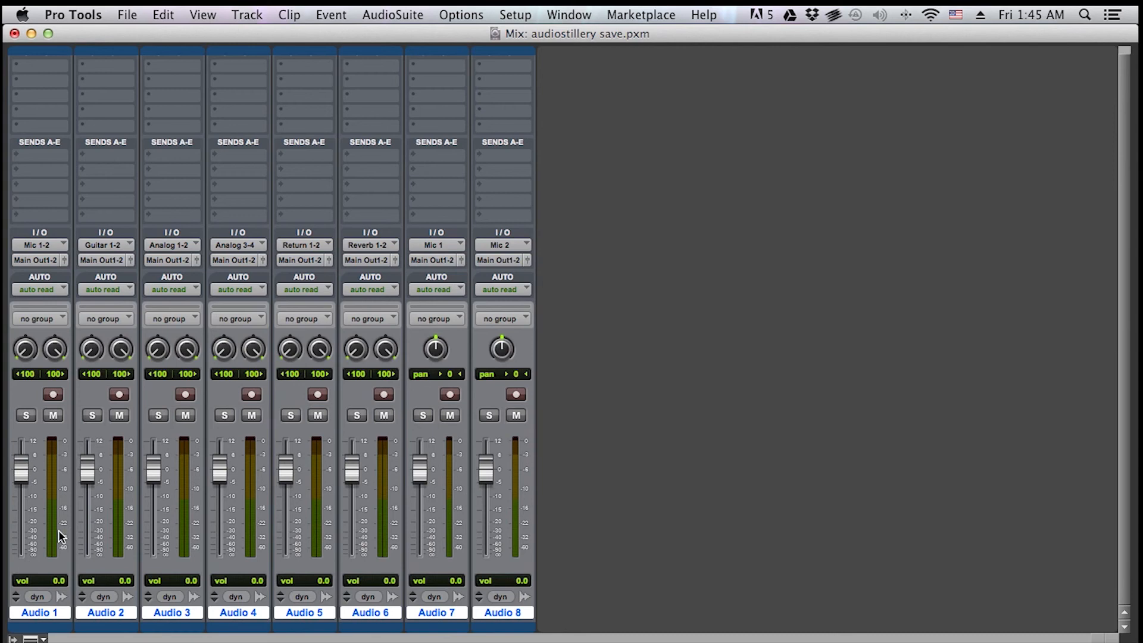